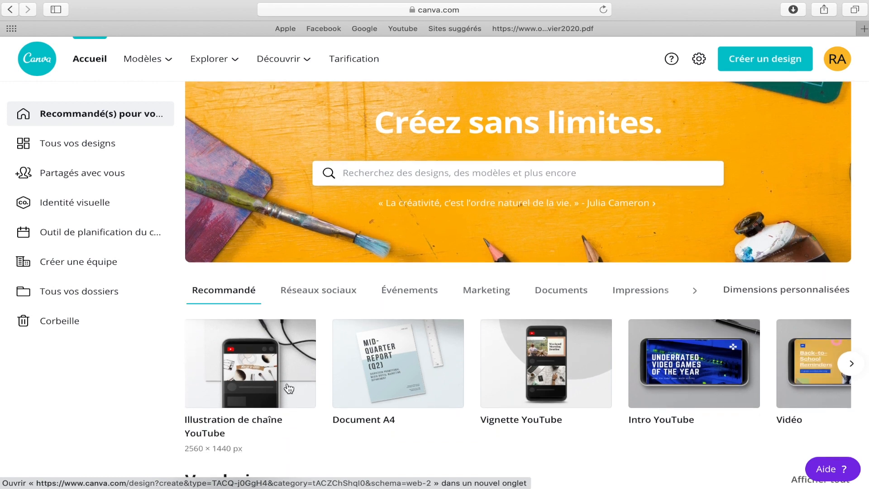
Create a new design of the type Illustration de chaîne YouTube
click(784, 56)
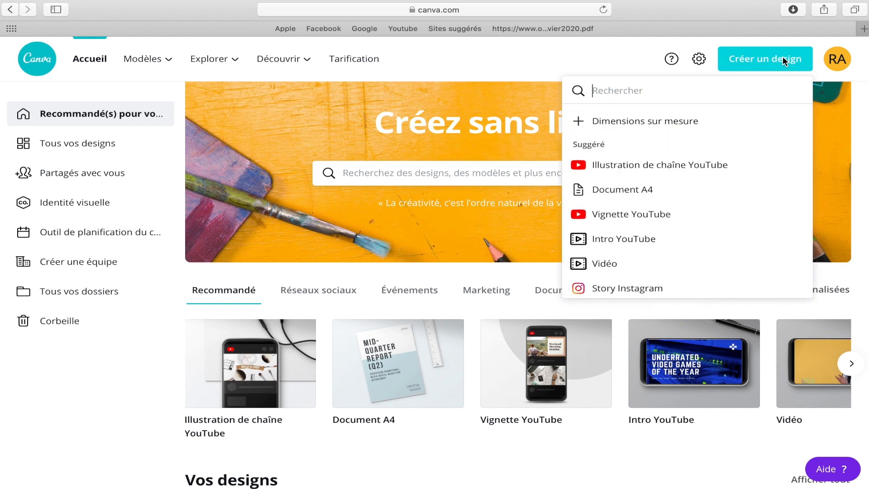
click(630, 165)
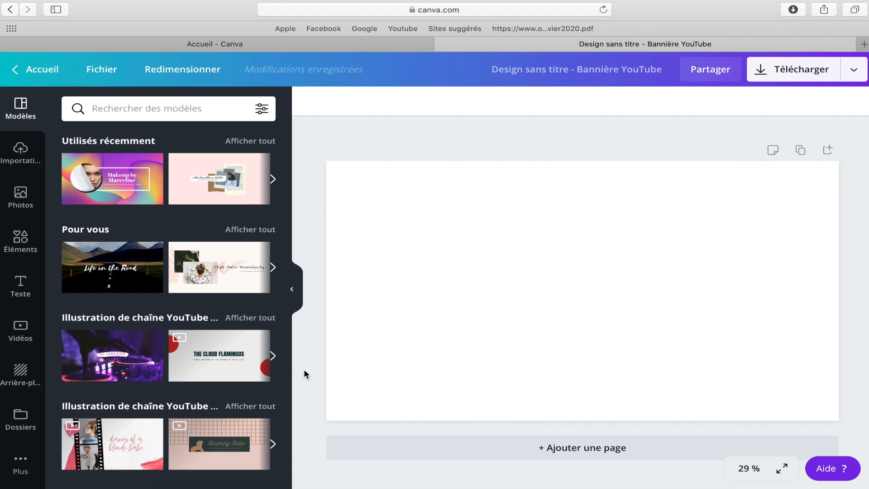
Place the uploaded banner size guide on the page, enlarge it to fill the whole page, and lock it
click(18, 150)
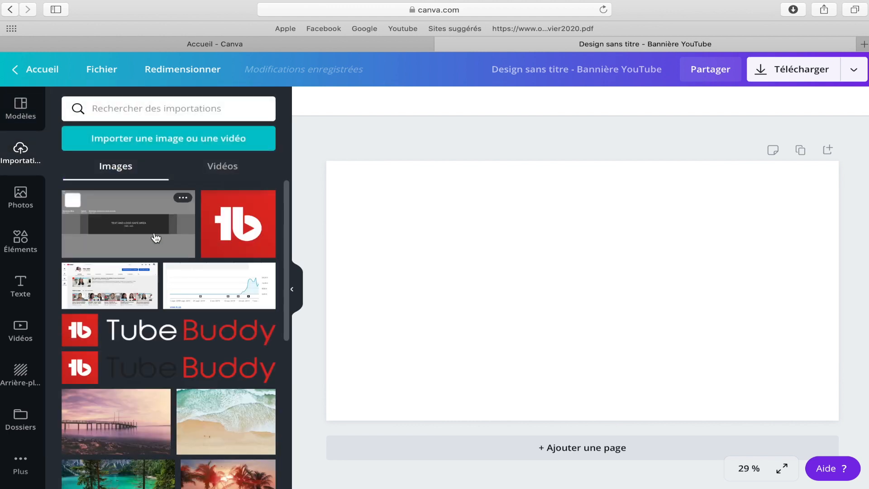
drag(156, 236, 661, 322)
drag(750, 367, 840, 421)
click(801, 105)
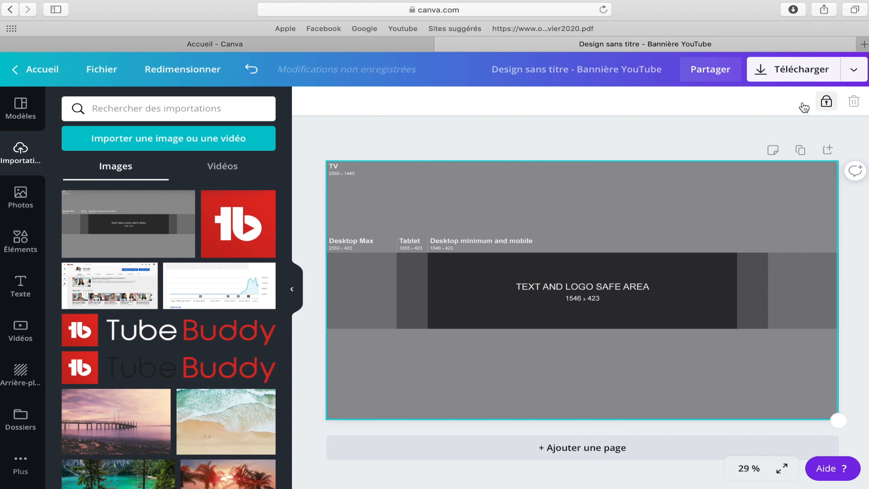
click(577, 143)
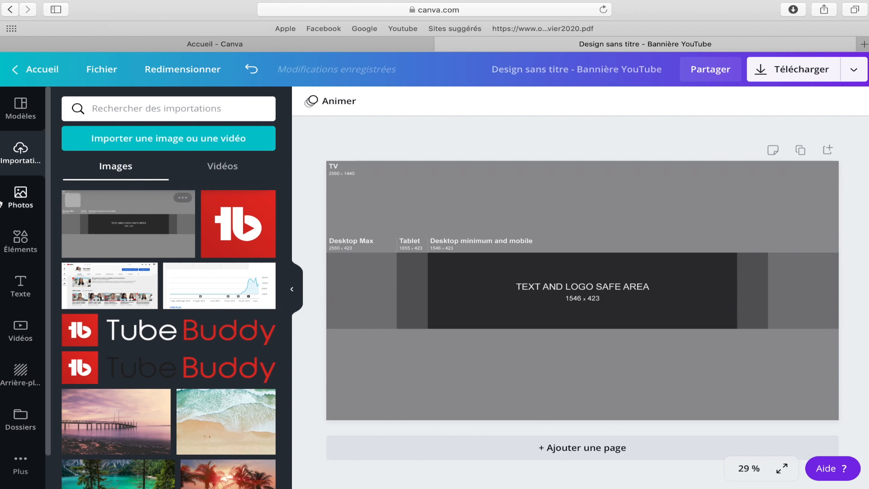
Search the photos for BLANC and stretch the free white photo with diagonal light streaks over the whole page
click(19, 197)
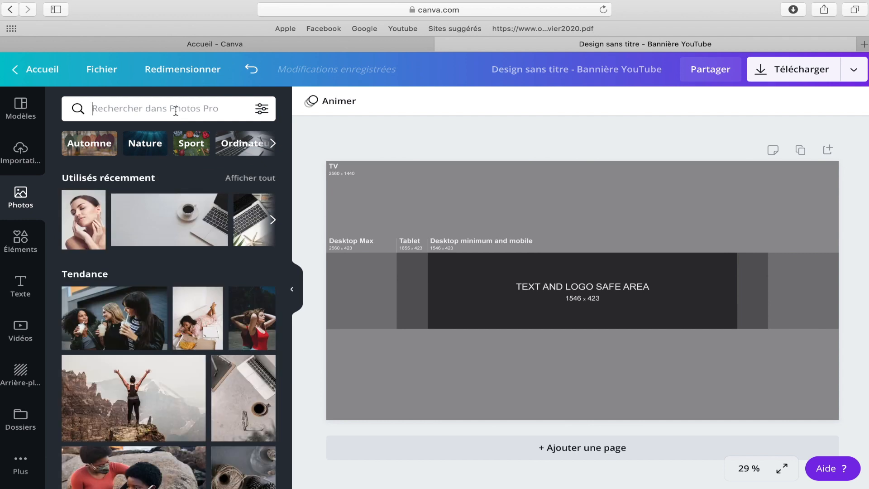
text(BLANC)
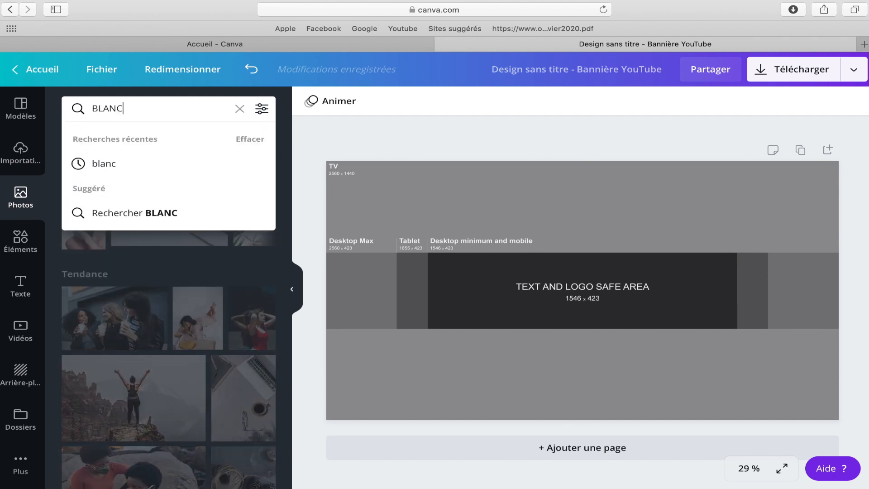
key(Return)
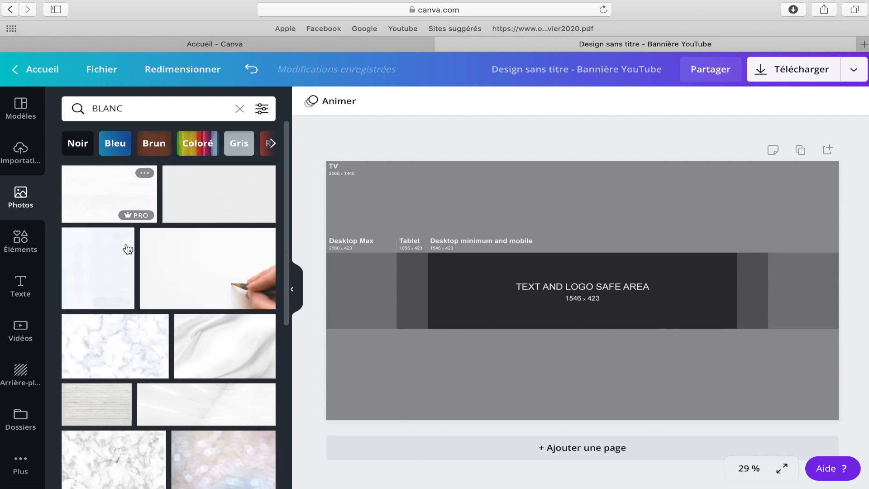
scroll(169, 313, down, 3)
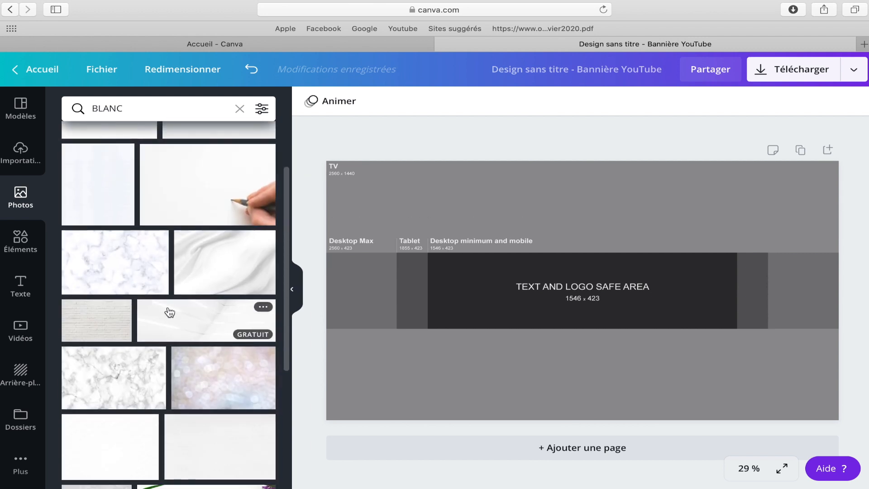
click(170, 312)
drag(448, 287, 428, 233)
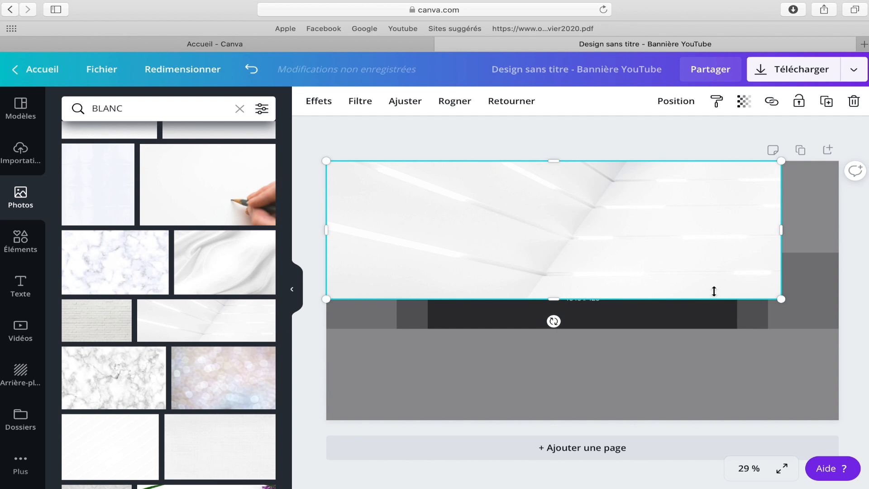
drag(771, 248, 834, 239)
drag(588, 340, 596, 423)
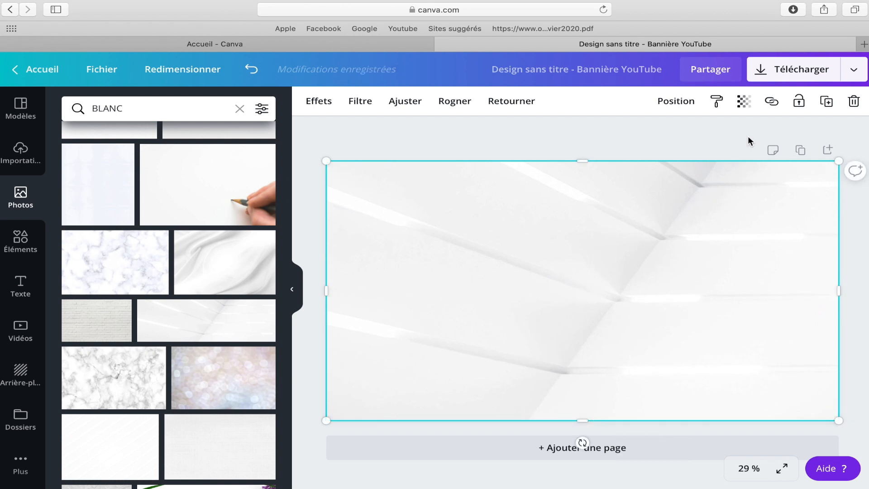
Set the white background photo's transparency to 54 and lock it in place
click(744, 101)
drag(701, 134, 667, 140)
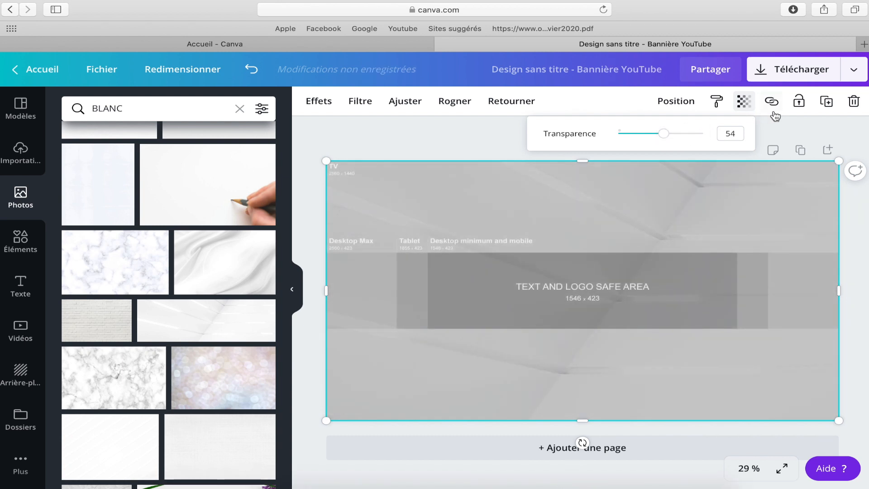
click(799, 101)
click(239, 109)
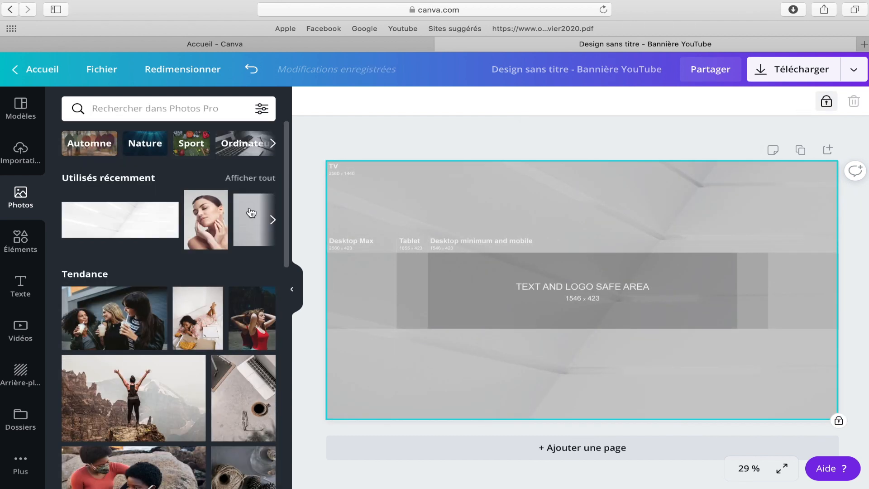
Add a title with the channel owner's name in mixed case and position it centred at the upper edge of the safe area
click(21, 285)
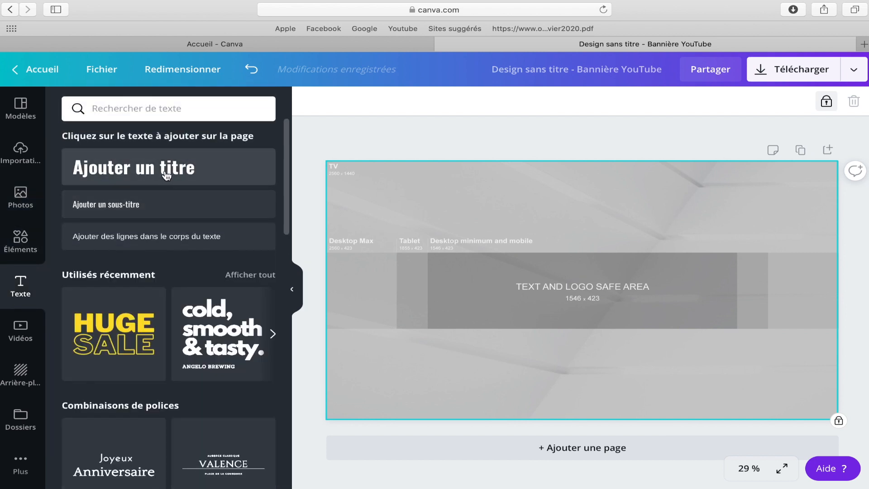
click(198, 178)
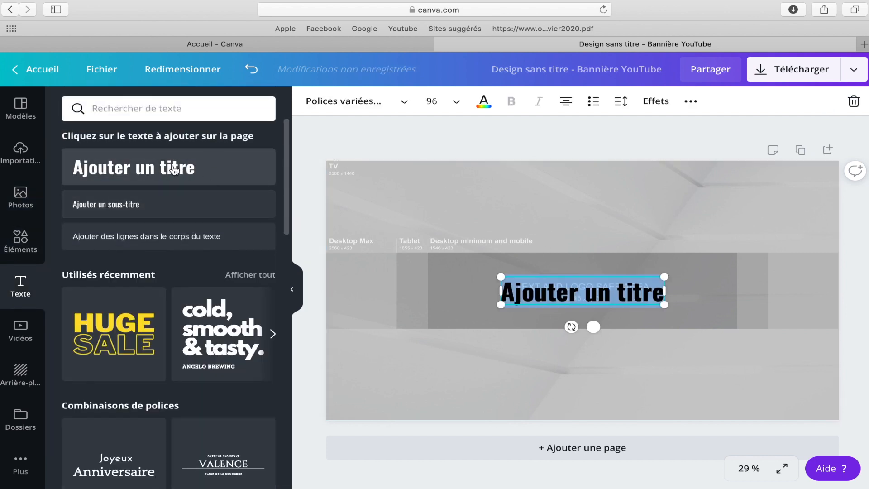
text(RITA MBK)
click(585, 290)
key(BackSpace)
key(BackSpace)
key(BackSpace)
text(ita)
key(End)
key(BackSpace)
key(BackSpace)
text(bk)
drag(592, 326, 590, 302)
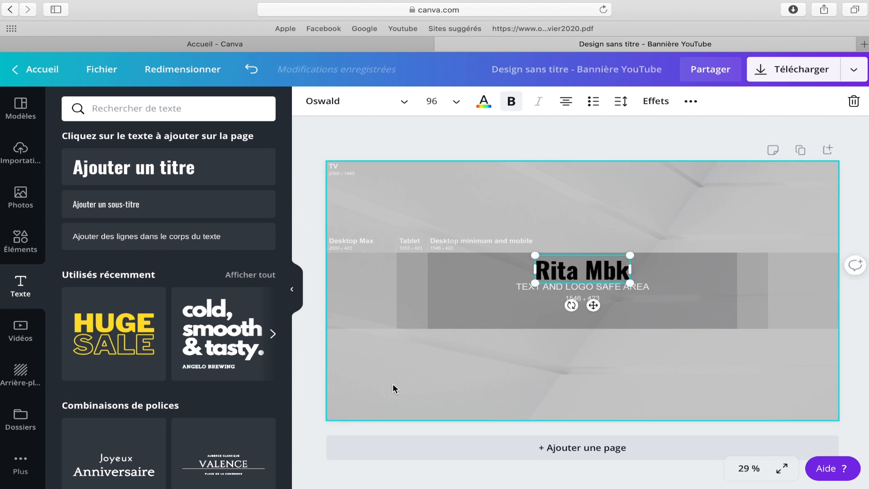
Add a second title reading "NOUVELLE VIDÉO CHAQUE SEMAINE" below the name and widen its box to fit one line
key(Return)
text(NOUVELLE VID)
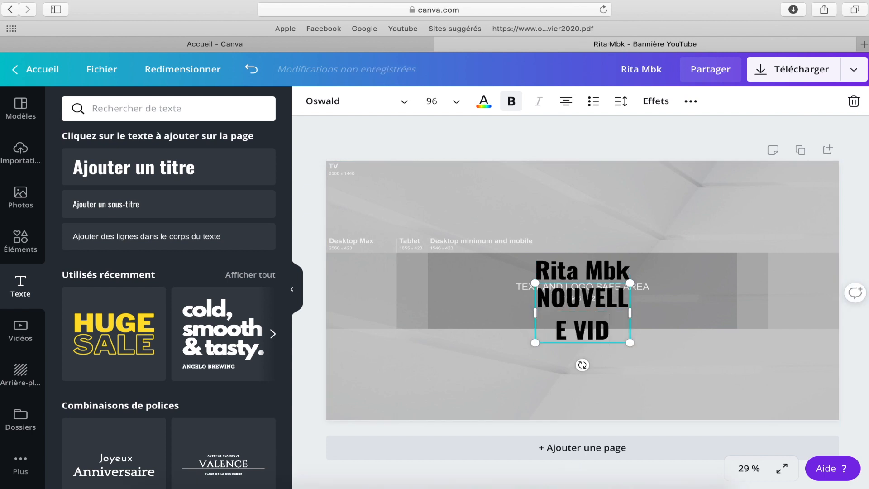
text(ÉO CHAQUE SEMAINE)
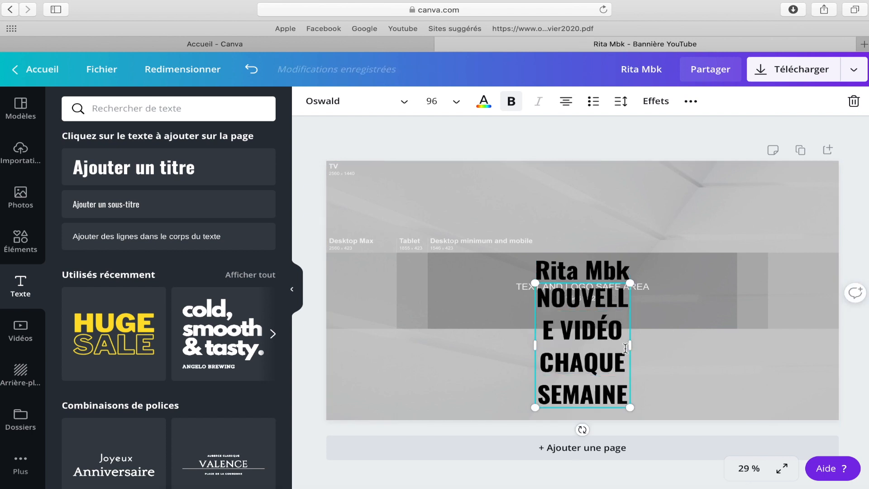
drag(733, 346, 774, 347)
drag(490, 312, 388, 305)
Format the weekly-video line as non-bold #737373 text at size 46,7, placed along the safe area's lower edge
key(super+a)
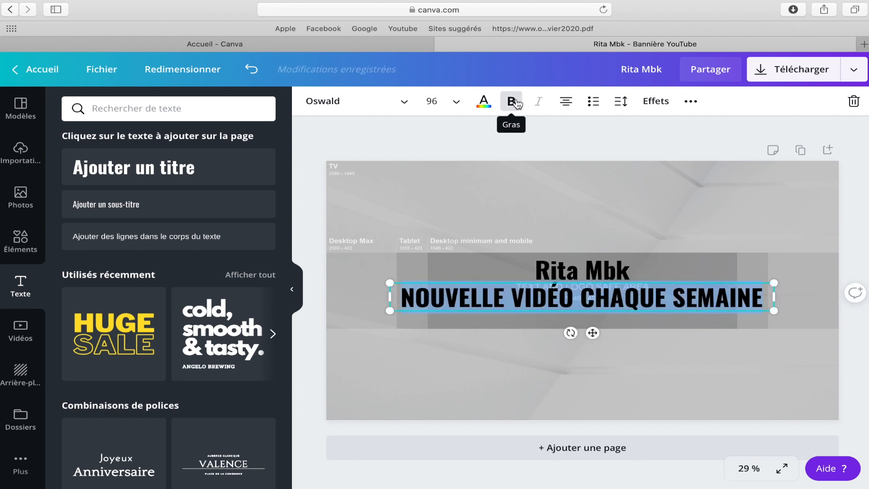
click(484, 101)
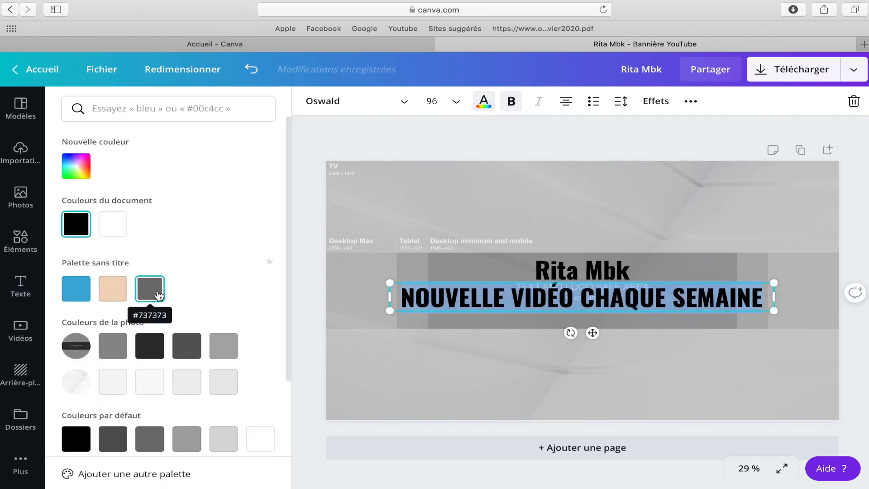
click(153, 290)
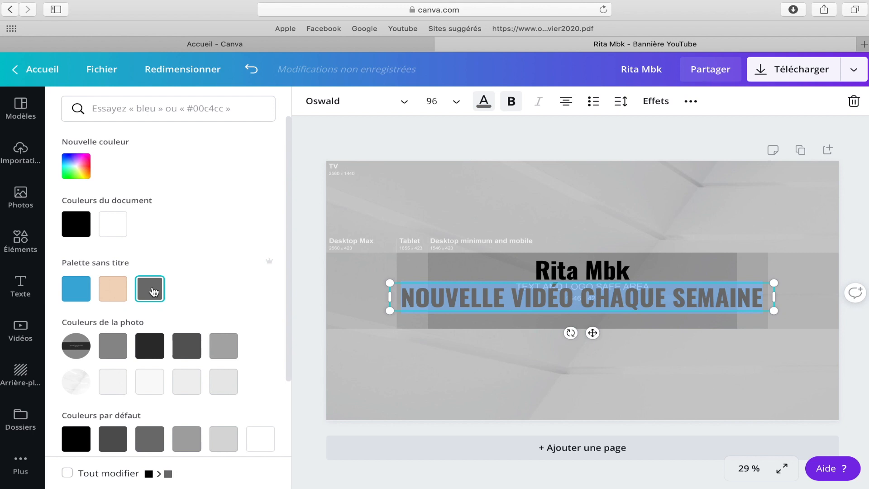
click(512, 102)
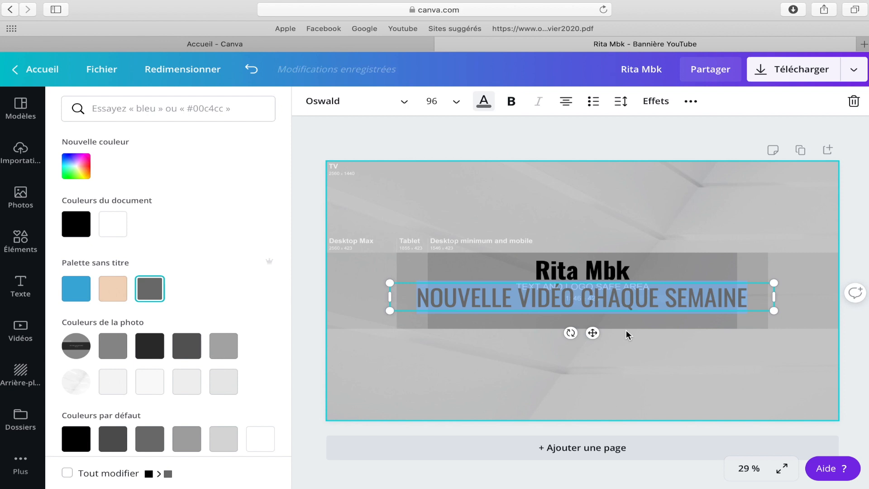
drag(392, 284, 585, 326)
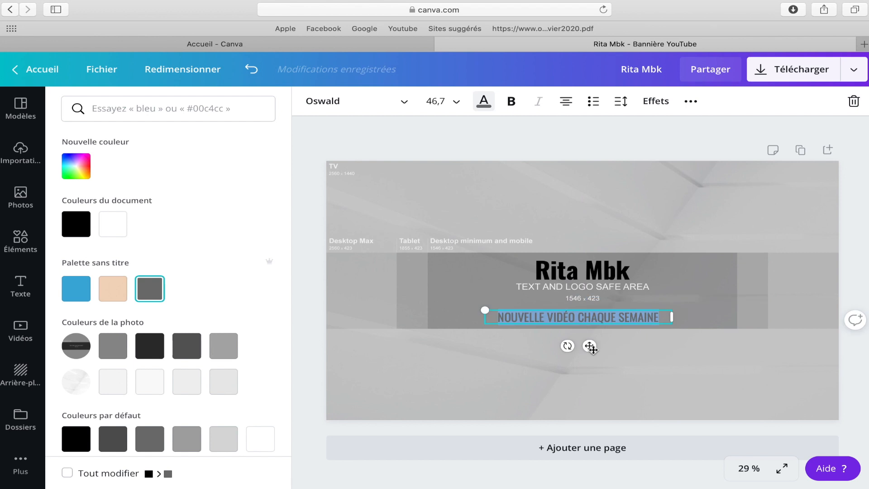
Add a title reading "FAIT GRANDIR TA CHAINE YOUTUBE ET TON INFLUENCE EN LIGNE !" and widen its box to fit two lines
click(21, 284)
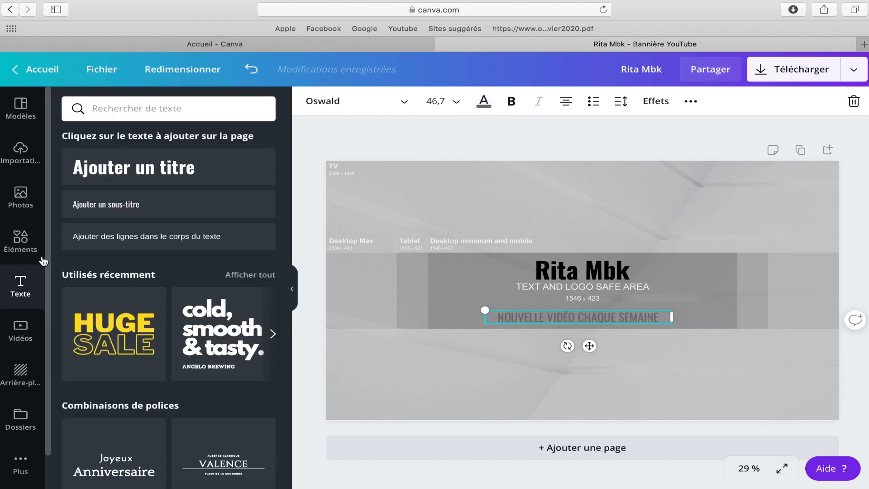
click(177, 159)
text(FA)
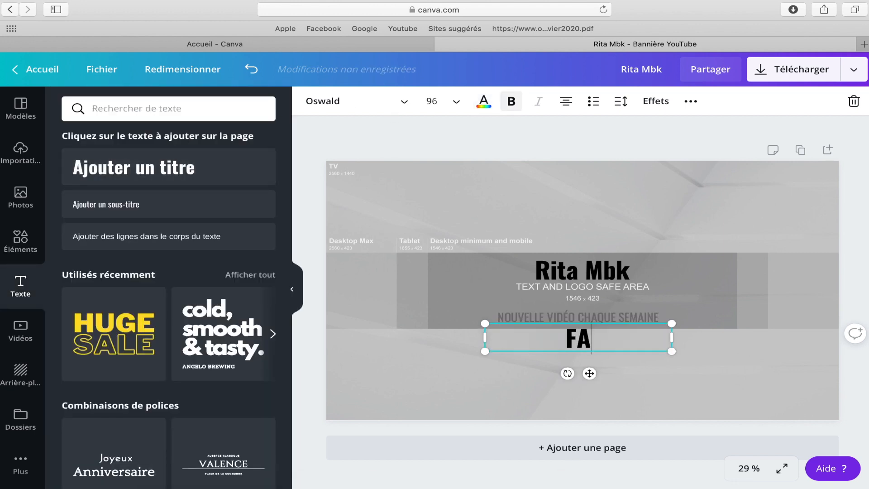
text(IT GRANDIR TA CHAINE)
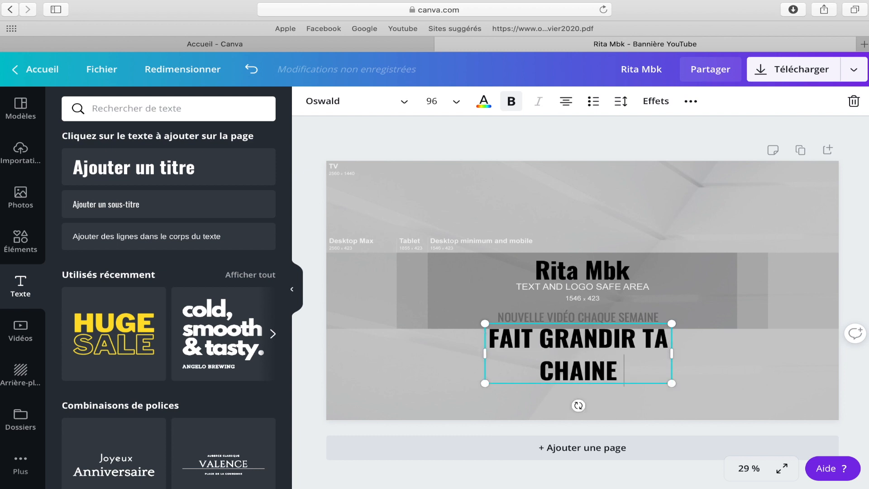
text( YOUTUBE ET TON INFLUENC)
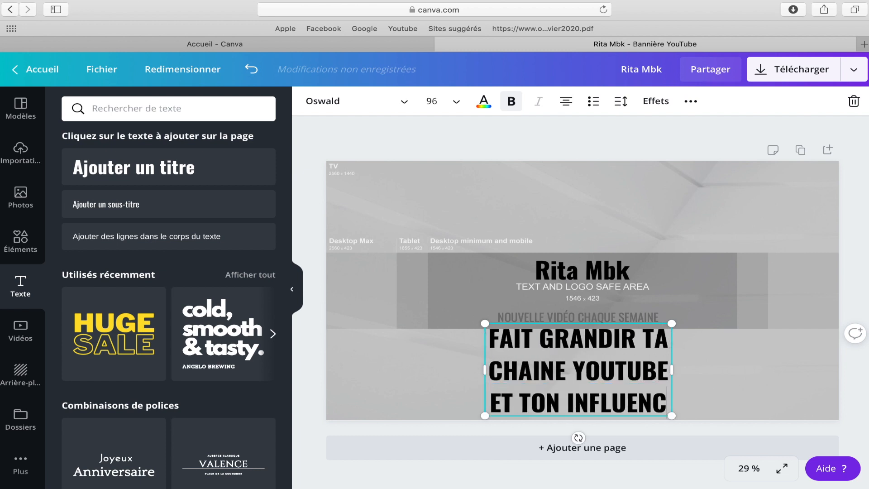
text(E EN LIGNE !)
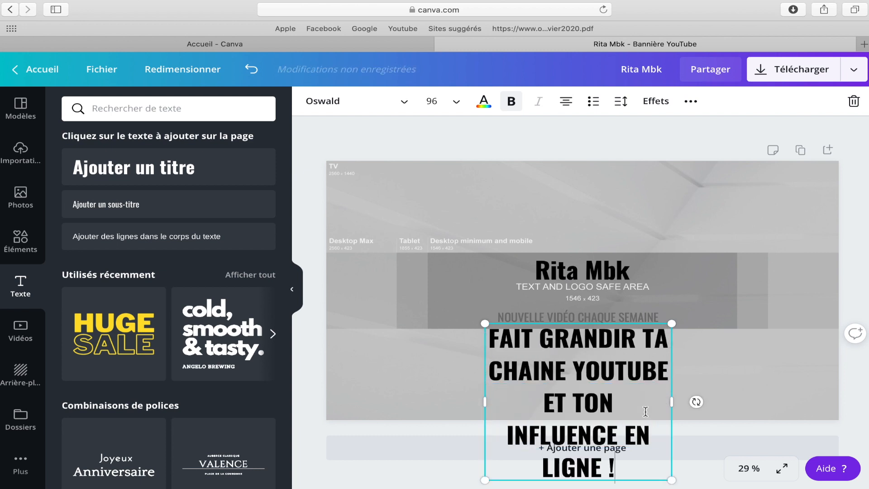
drag(697, 401, 759, 398)
drag(483, 384, 361, 359)
click(465, 355)
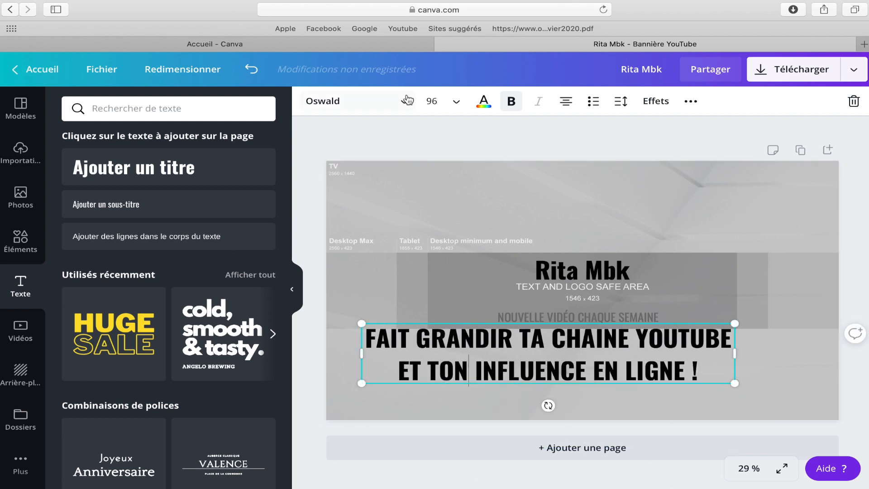
Set the tagline's font to Abhaya Libre Regular and scale it down to size 55,5 on two lines
click(404, 100)
click(203, 190)
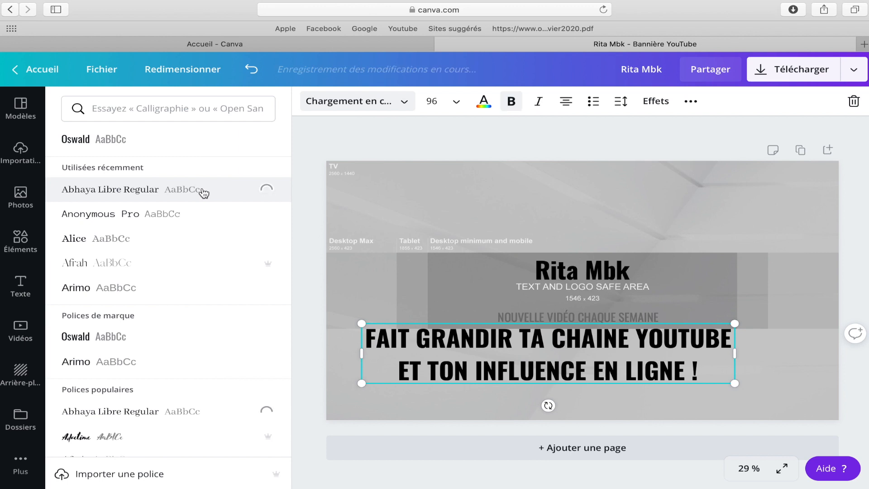
drag(361, 370, 332, 369)
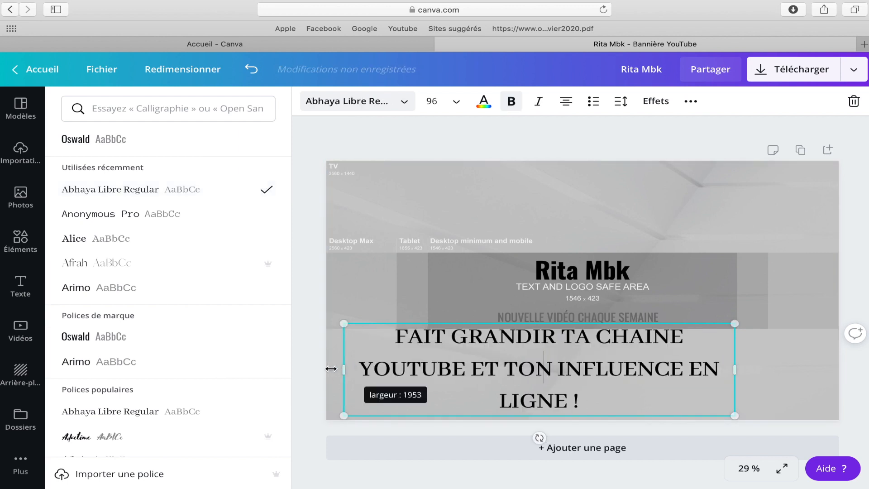
drag(735, 383, 547, 342)
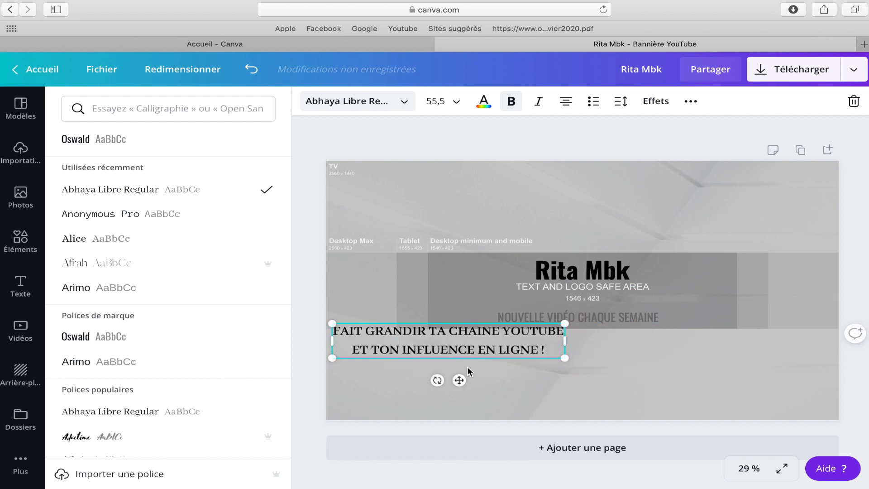
Move the tagline between the name and the weekly-video line and shrink it slightly to fit the gap
drag(457, 381, 611, 339)
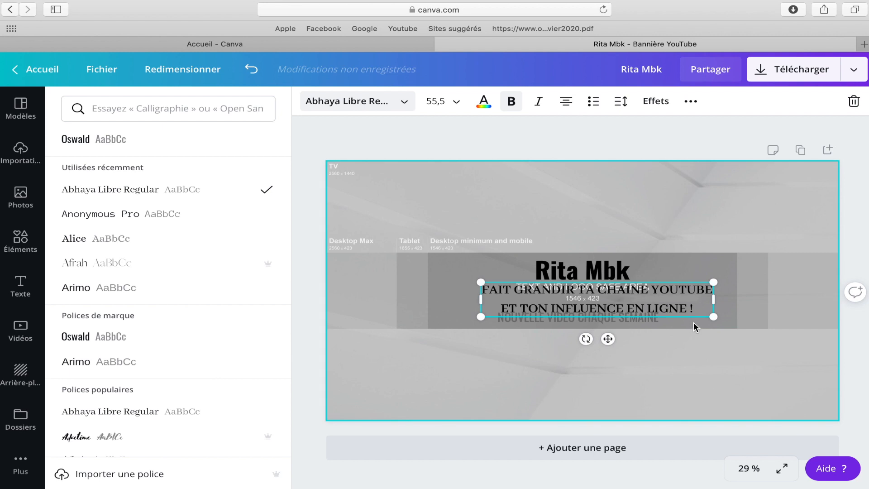
drag(705, 315, 684, 302)
click(455, 366)
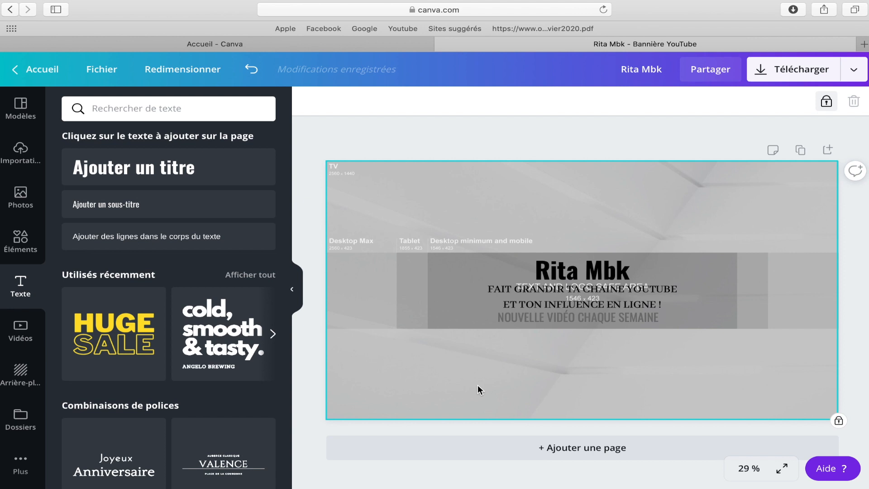
Search the elements for YOUTUBE, add the round red play-button logo and place it small, just left of the channel name
click(20, 241)
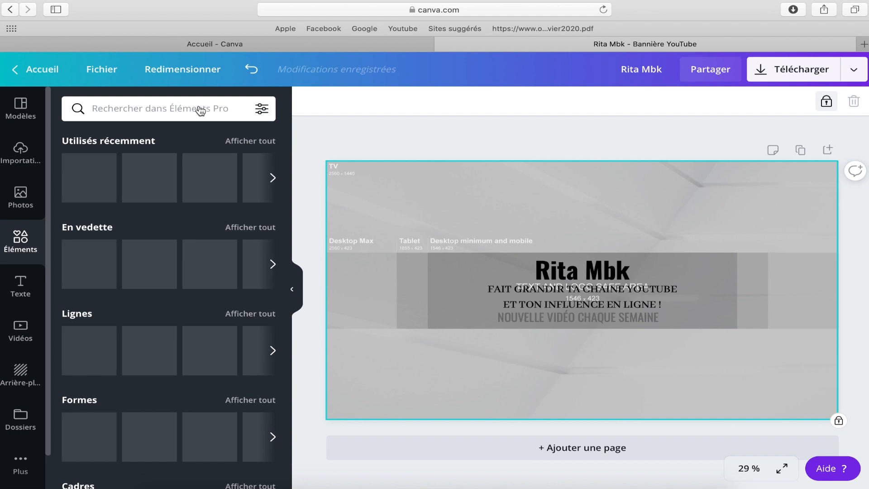
click(194, 108)
text(YOUTUBE)
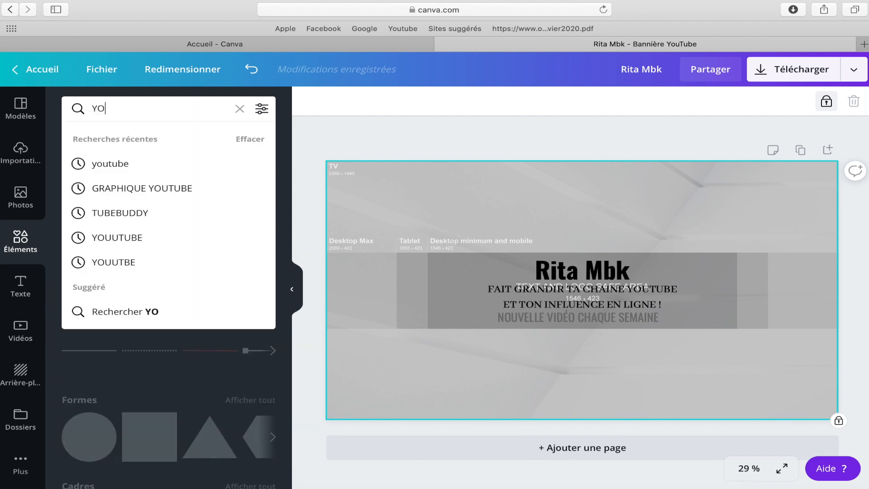
key(Return)
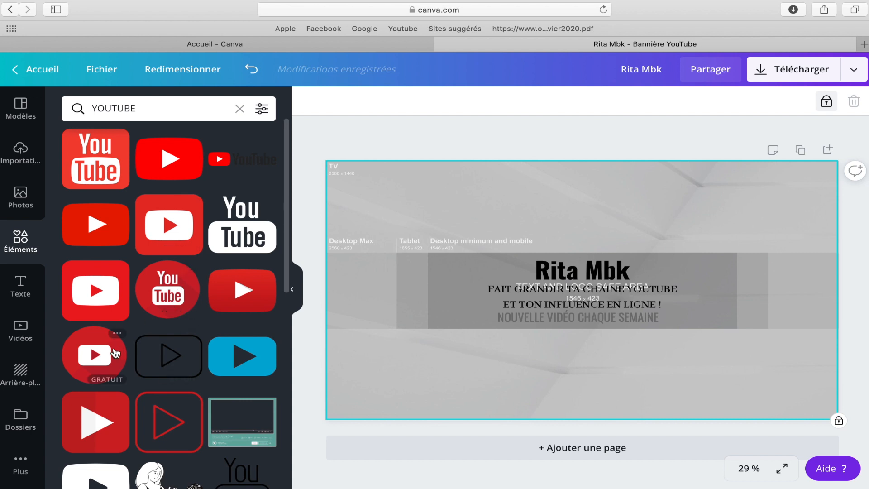
click(100, 355)
drag(523, 237, 521, 274)
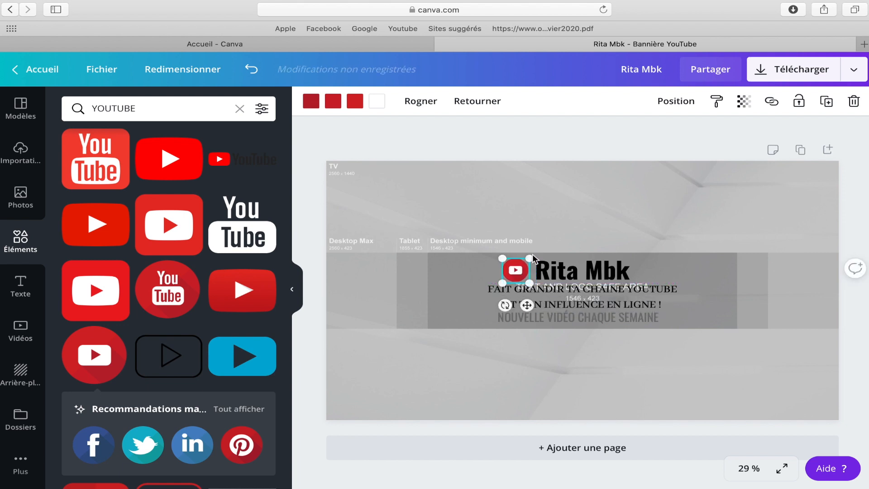
Set the background photo's transparency value to 100 to preview the banner without the size guide
click(564, 226)
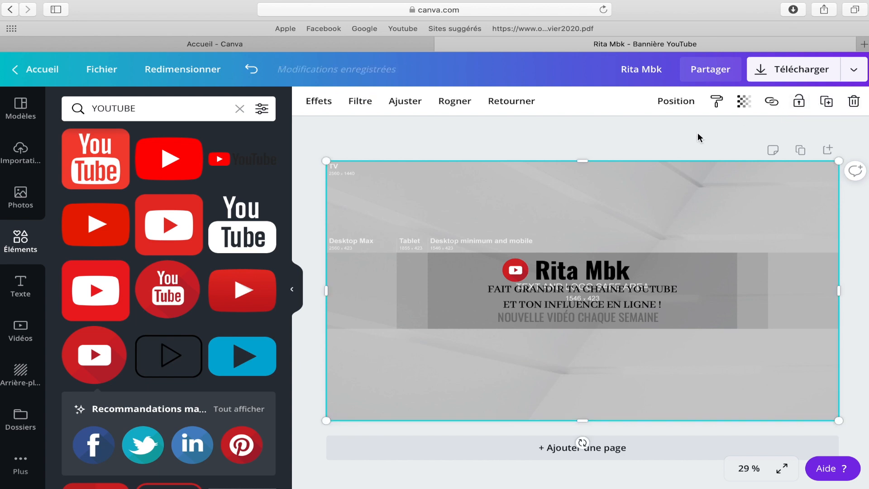
click(744, 102)
drag(664, 137, 706, 136)
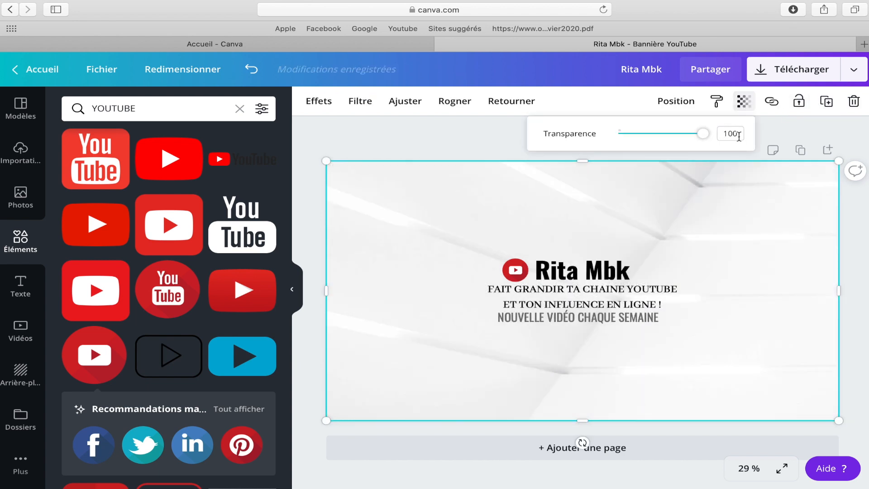
click(700, 225)
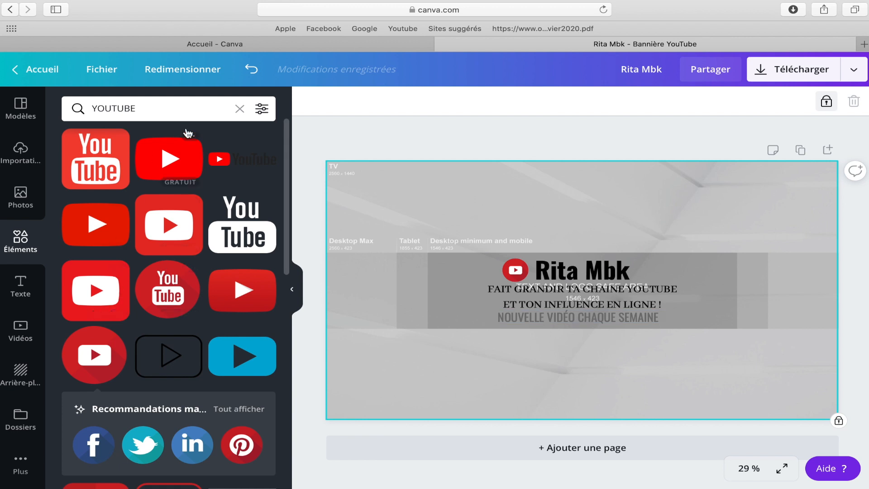
Browse all the Formes elements and add the outlined square to the banner
click(240, 110)
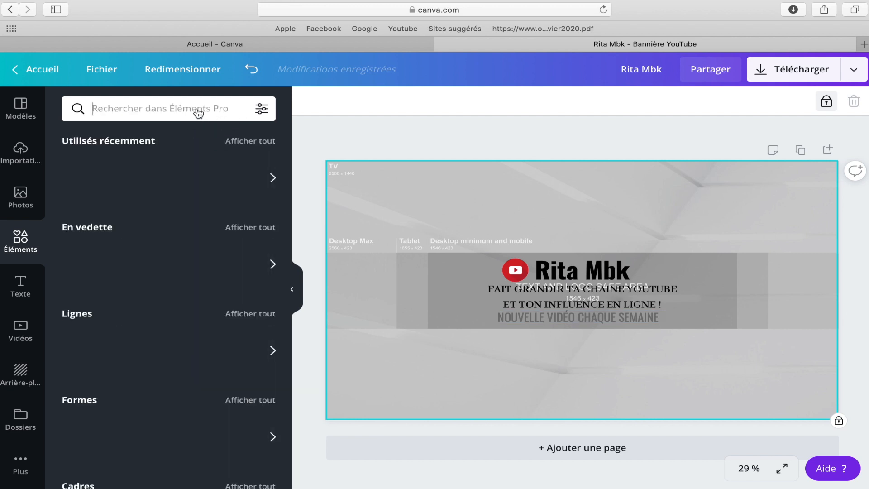
scroll(190, 341, down, 3)
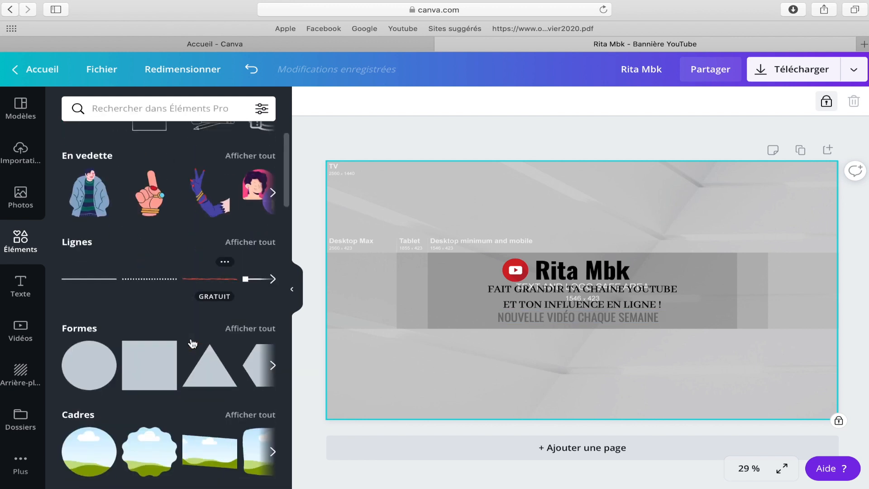
click(247, 312)
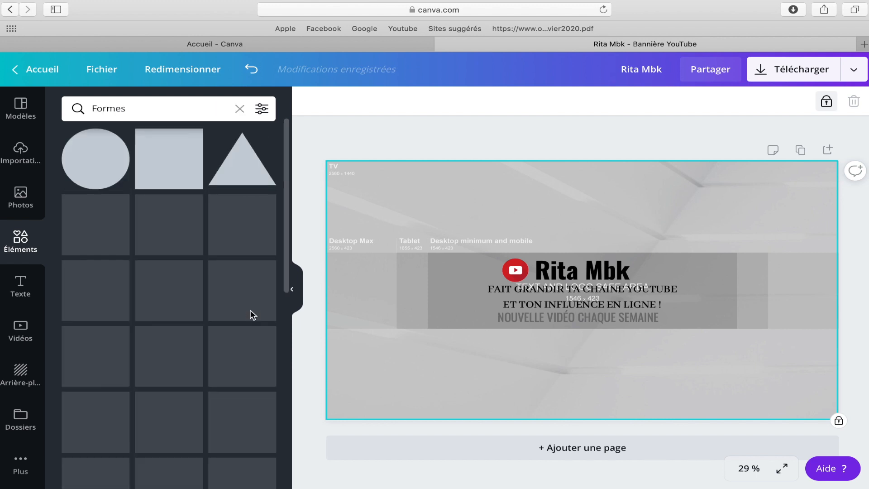
scroll(250, 310, down, 5)
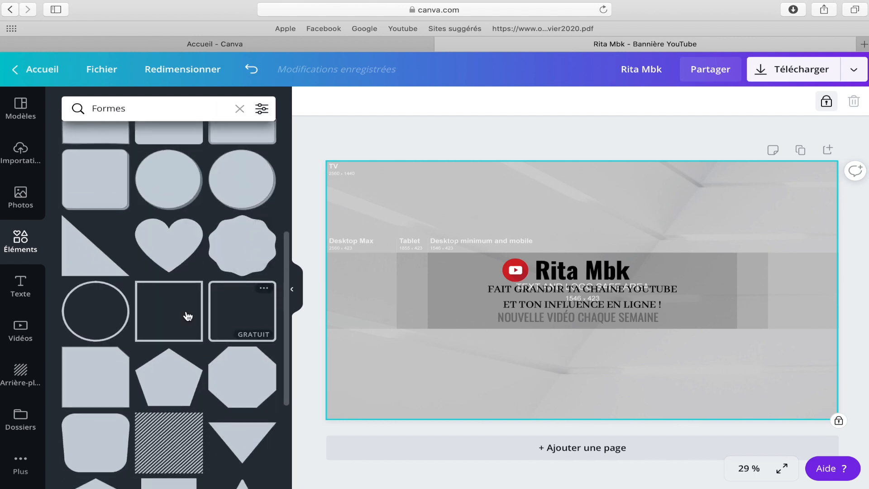
click(174, 313)
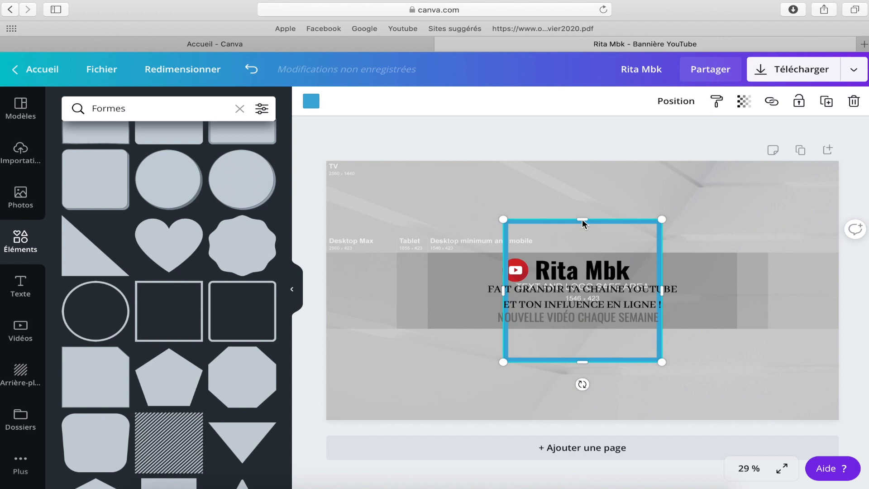
Stretch the square outline to span the full Desktop Max band and recolour it with the palette's light peach
drag(582, 221, 584, 251)
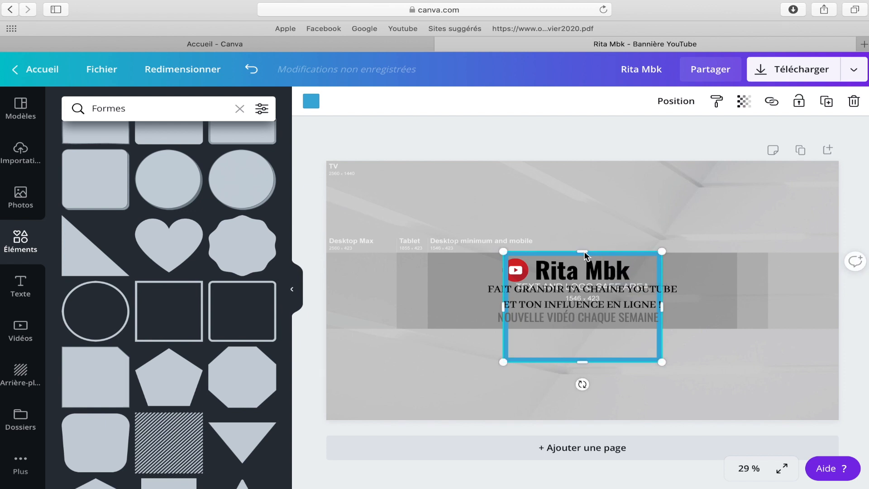
drag(662, 307, 839, 307)
drag(672, 361, 664, 326)
drag(503, 290, 329, 291)
click(319, 106)
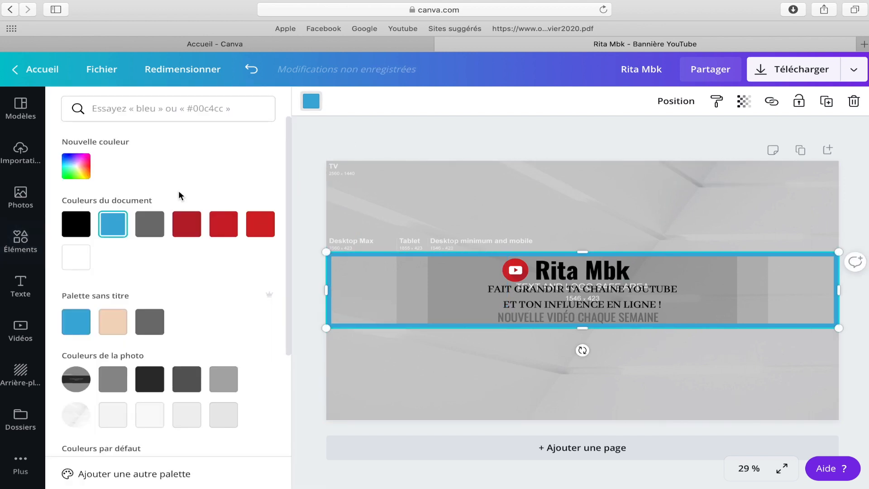
Unlock the background photo and make it fully opaque so it covers the size guide
click(721, 197)
click(826, 102)
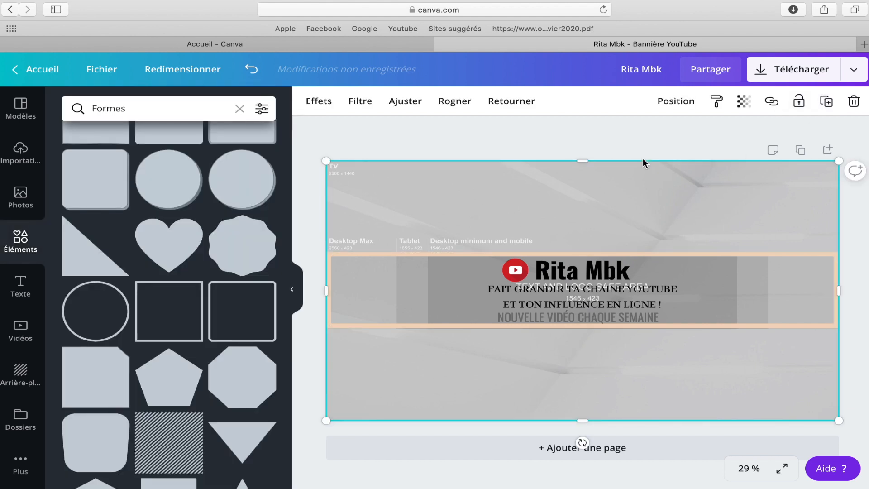
click(748, 102)
drag(697, 134, 671, 138)
Lower the opacity of the peach outline around the banner text
click(718, 252)
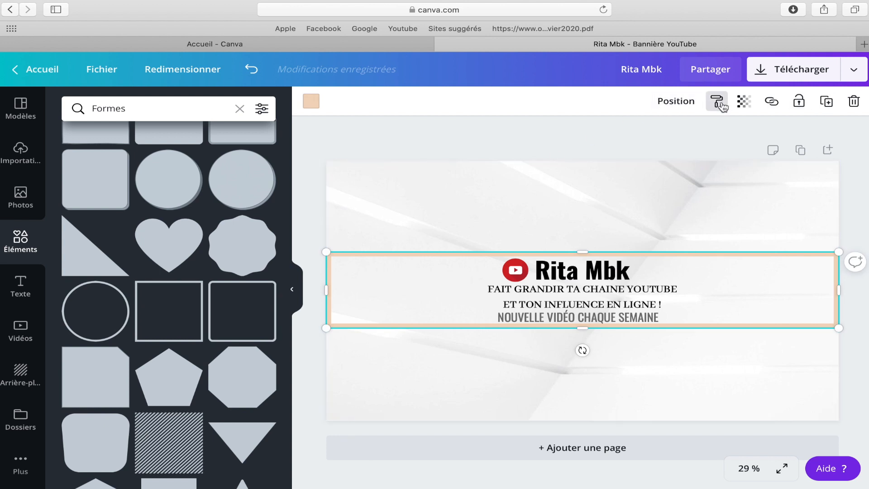
click(744, 102)
drag(702, 139, 671, 142)
click(691, 208)
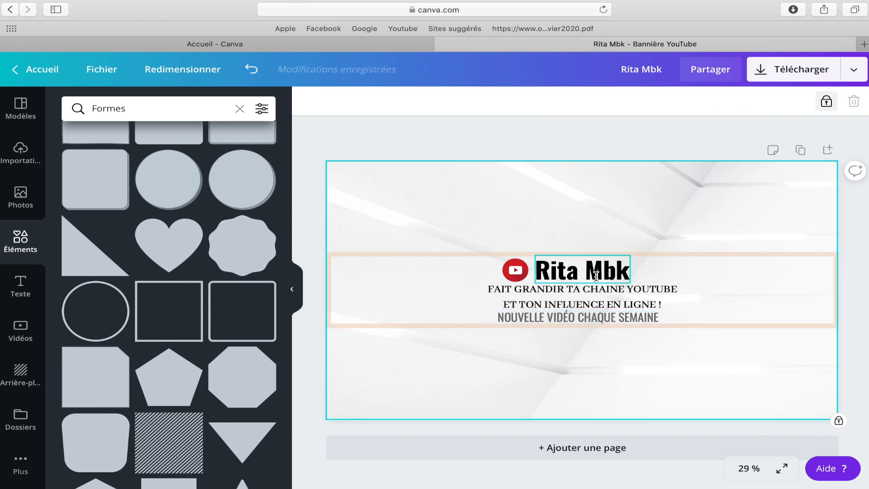
Scale down the tagline and the weekly-video line, the latter to size 40,4, and fit them neatly beneath the channel name
click(614, 295)
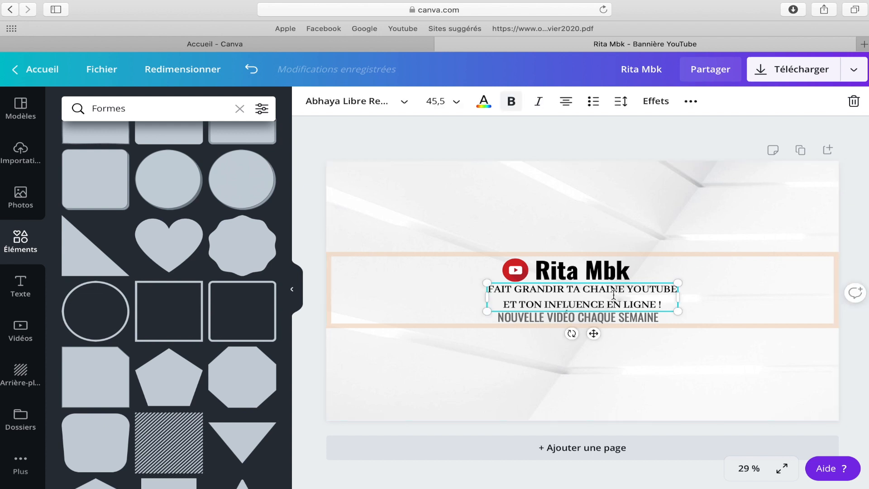
drag(674, 313, 667, 308)
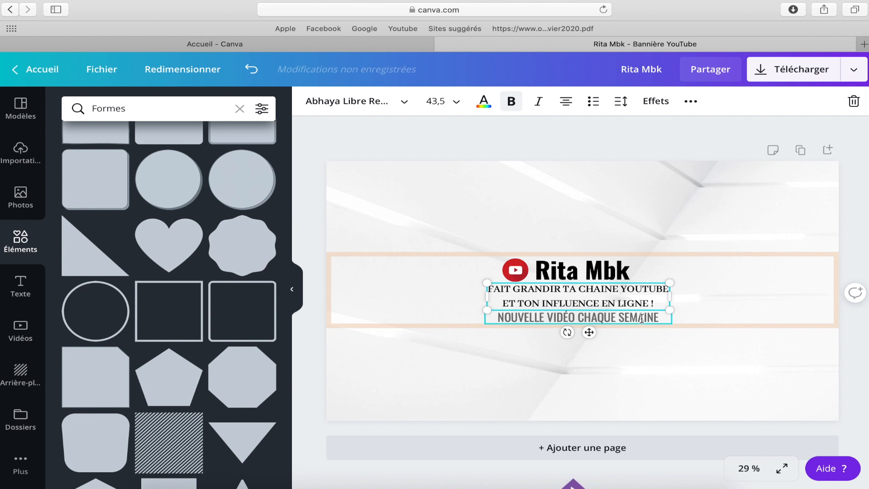
click(667, 316)
drag(487, 309, 510, 317)
drag(602, 346, 600, 347)
click(650, 295)
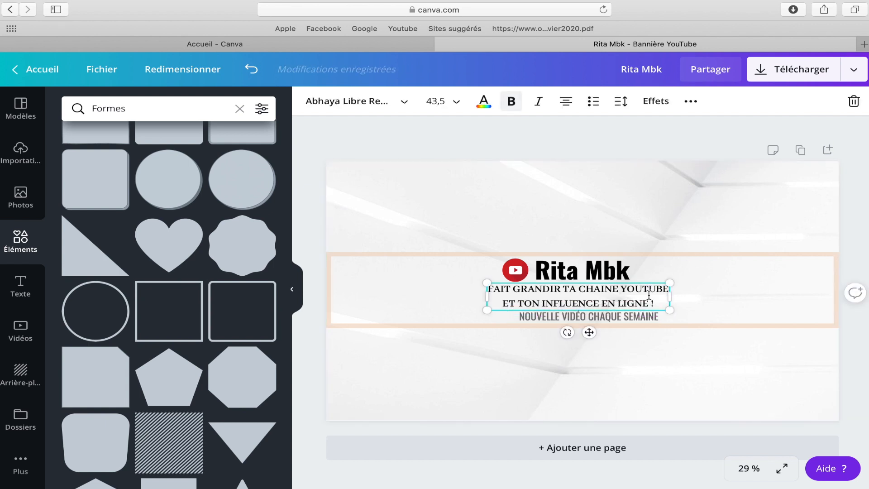
drag(668, 312, 638, 301)
click(673, 365)
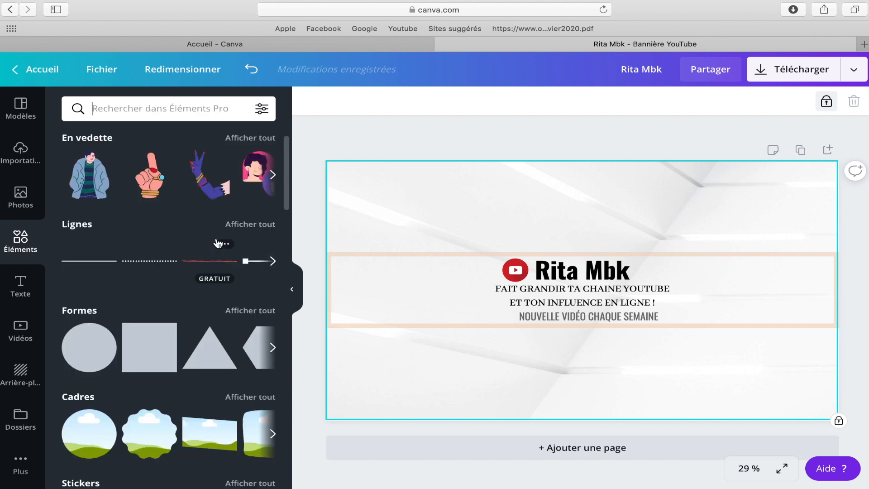
Add the circular frame from the Cadres collection and move it to the left of the channel name
scroll(217, 244, down, 3)
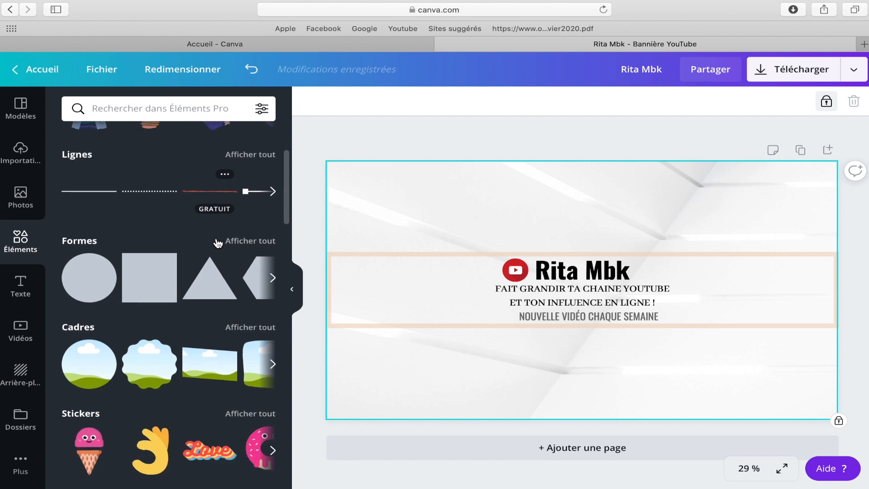
click(252, 328)
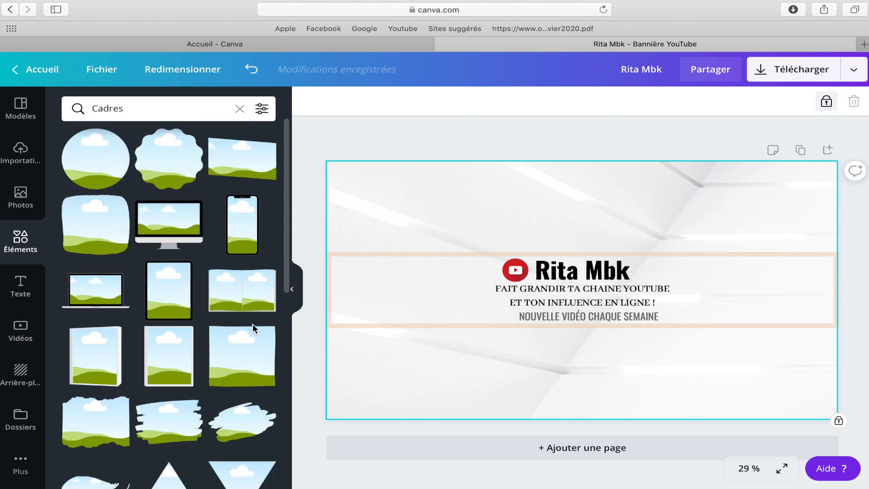
click(85, 157)
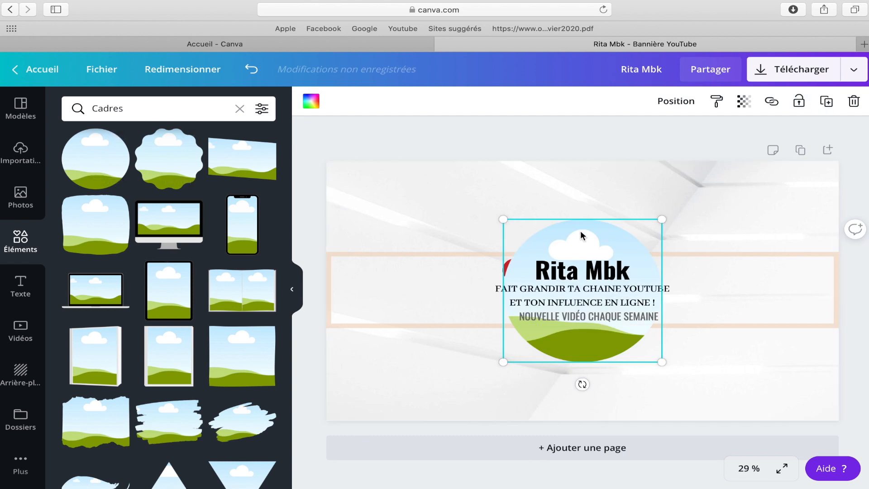
drag(522, 233, 428, 233)
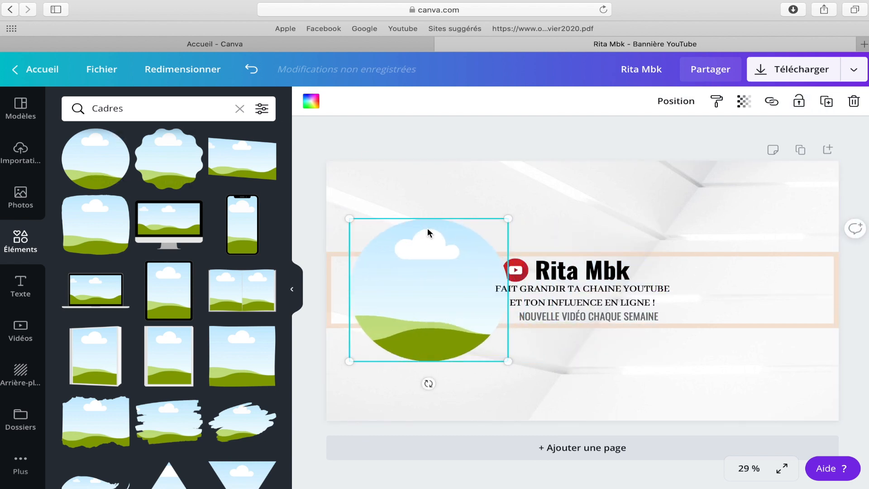
Unlock the background photo, reduce its opacity to reveal the size guide beneath, and lock it again
click(679, 191)
click(826, 101)
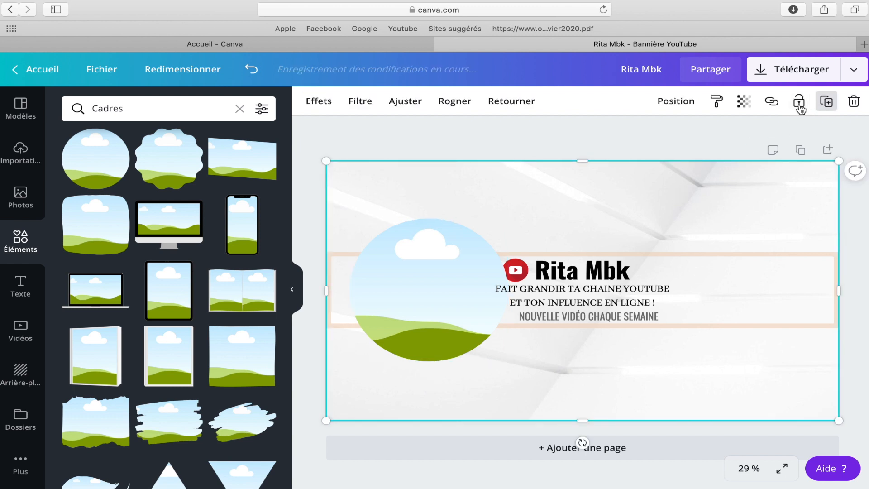
click(744, 101)
drag(703, 138, 642, 141)
click(800, 101)
Shrink the circular frame to the height of the peach outline and place it against the safe area's left edge
drag(461, 254, 591, 221)
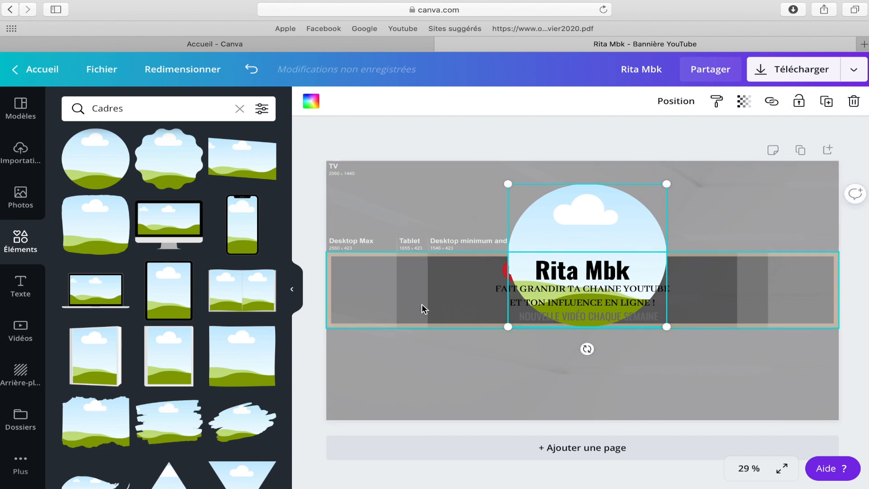
drag(581, 217, 474, 245)
drag(402, 217, 466, 271)
drag(489, 326, 451, 305)
drag(519, 332, 469, 304)
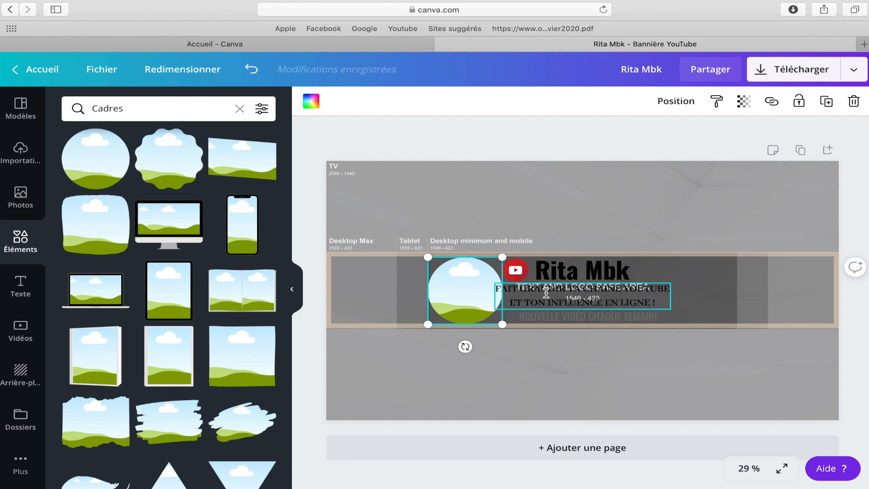
Shift the tagline, channel name, YouTube logo and weekly-video line right so they clear the circular frame and stay aligned
click(546, 293)
drag(546, 293, 584, 273)
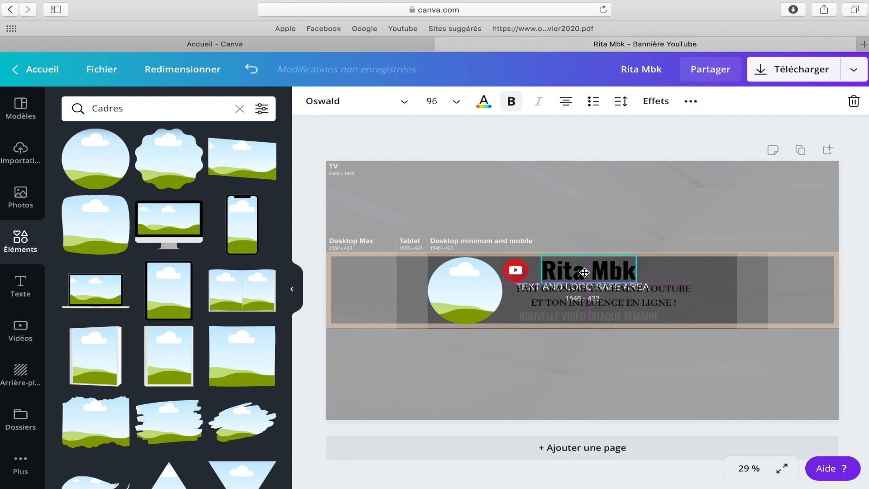
click(518, 265)
drag(517, 265, 529, 264)
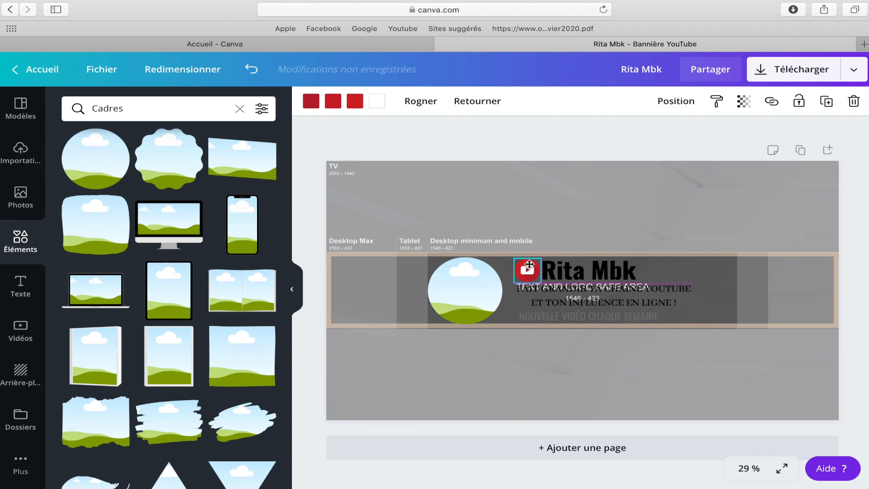
click(582, 305)
click(580, 314)
drag(580, 314, 596, 312)
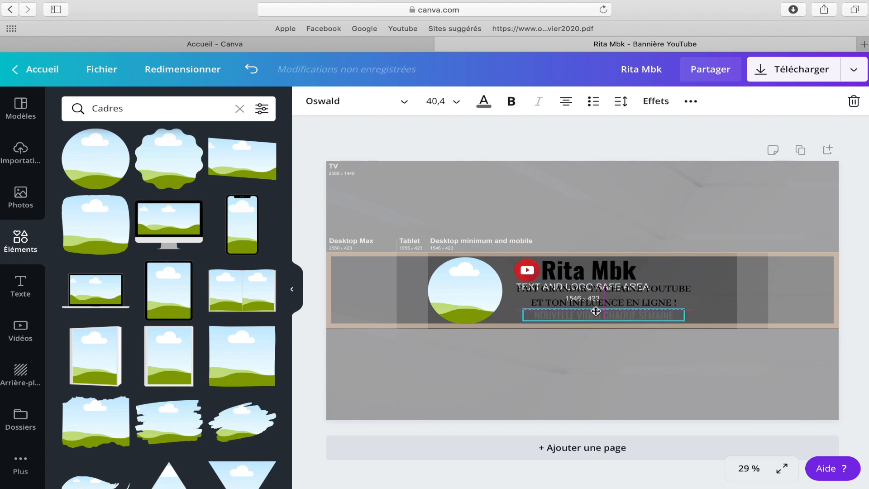
click(389, 314)
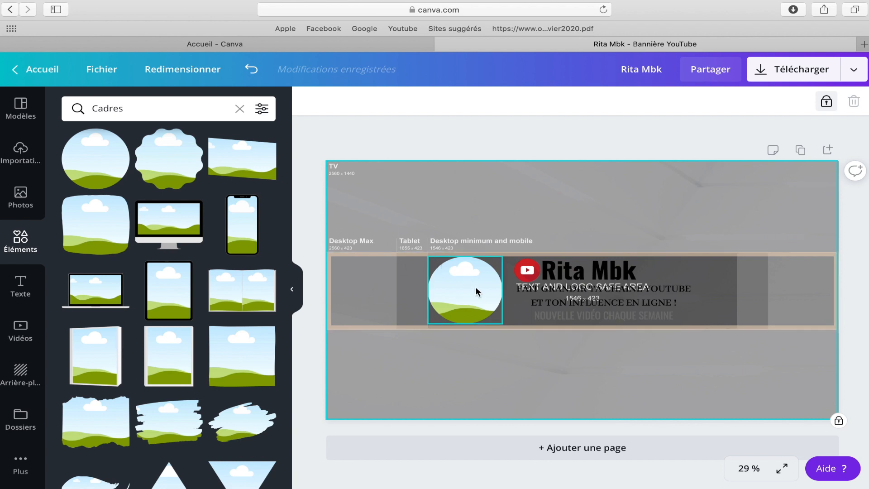
Fill the circular frame with the uploaded portrait in a white T-shirt and shift the photo slightly down inside the circle
click(16, 161)
scroll(190, 373, down, 5)
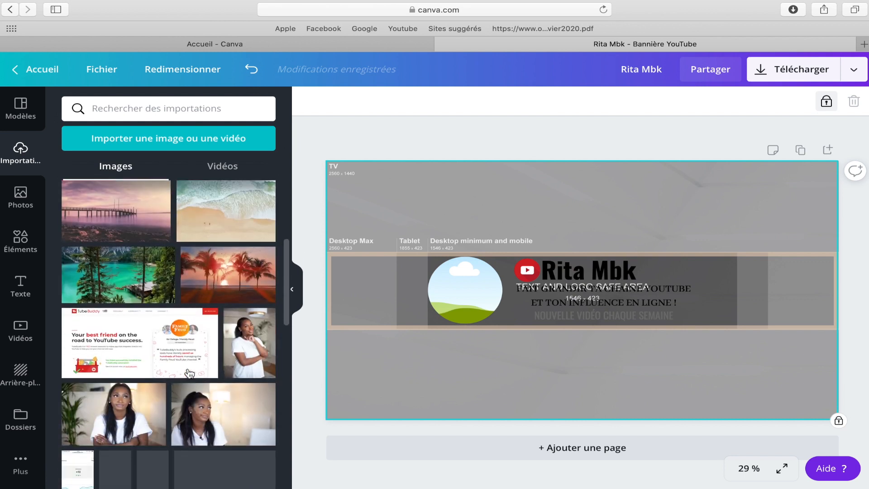
drag(460, 295, 463, 291)
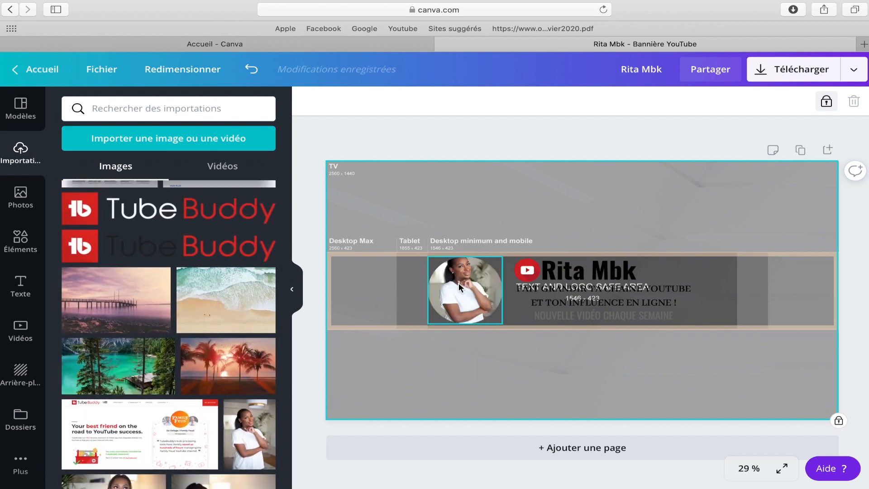
double_click(458, 282)
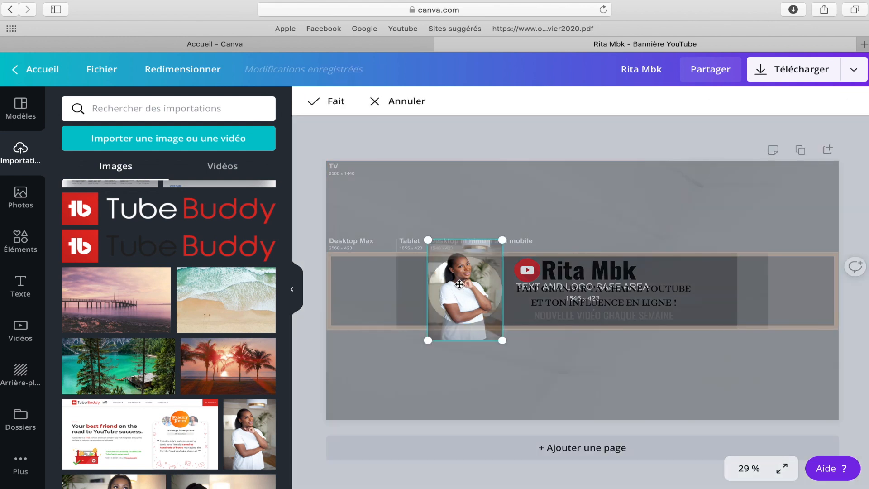
drag(459, 284, 462, 298)
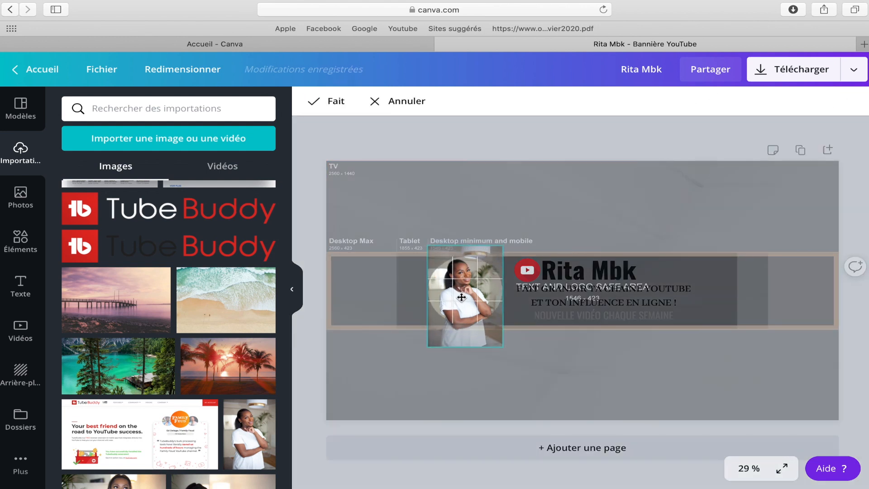
click(335, 101)
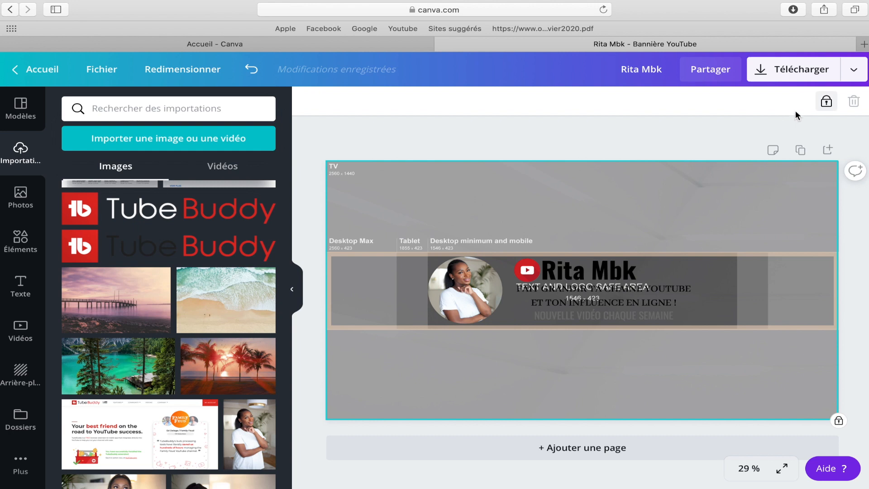
Unlock the background photo and raise its opacity to 100 to preview the banner without the size guide
click(824, 103)
click(744, 102)
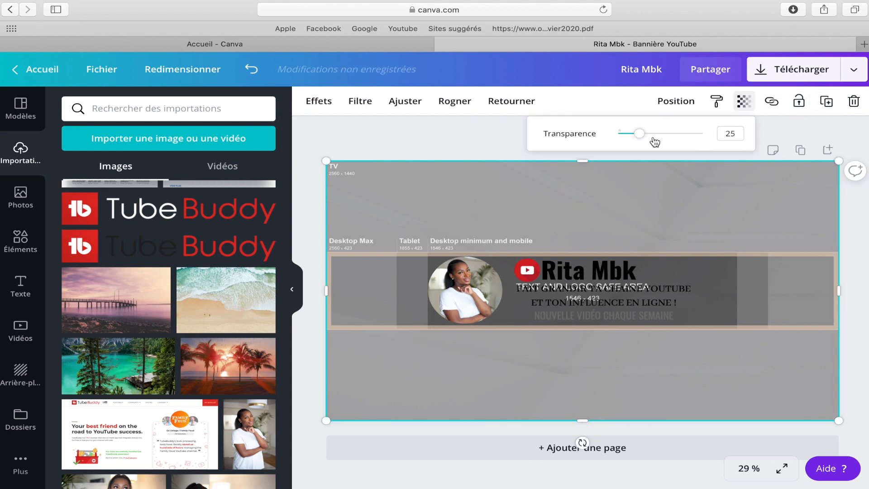
drag(641, 140, 707, 134)
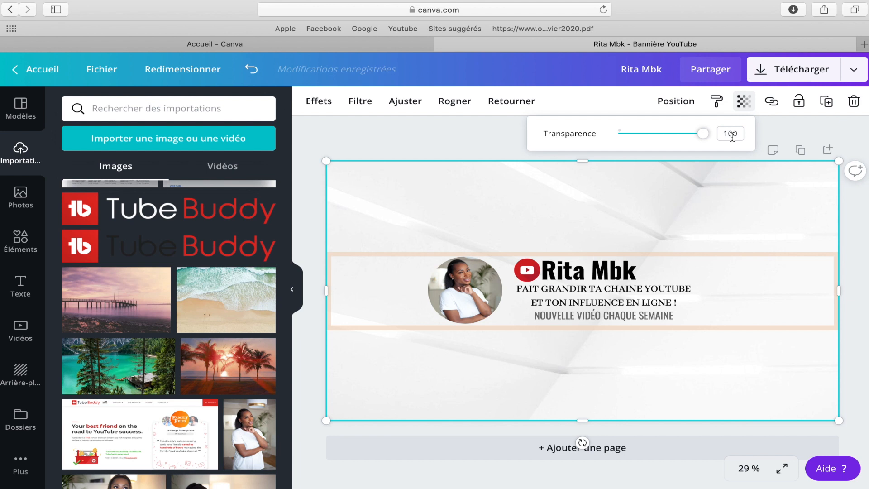
Move the channel name right to leave a gap after the YouTube logo
click(571, 255)
click(583, 270)
drag(583, 270, 598, 270)
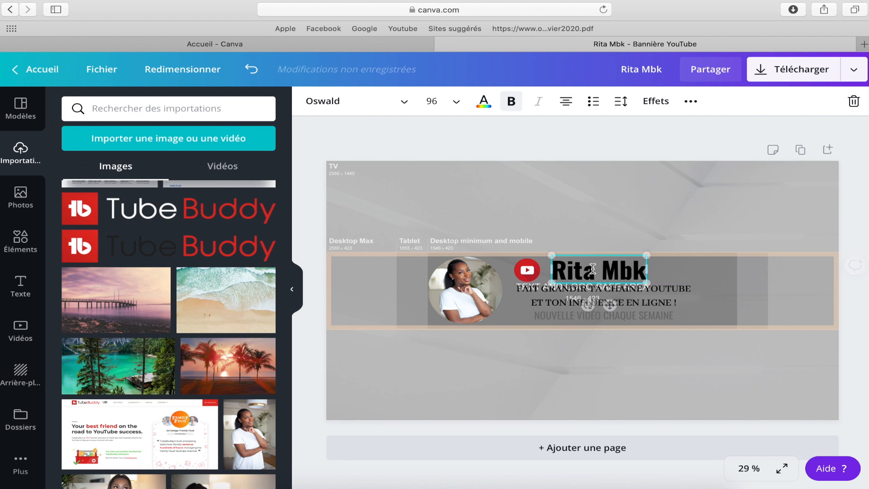
click(534, 172)
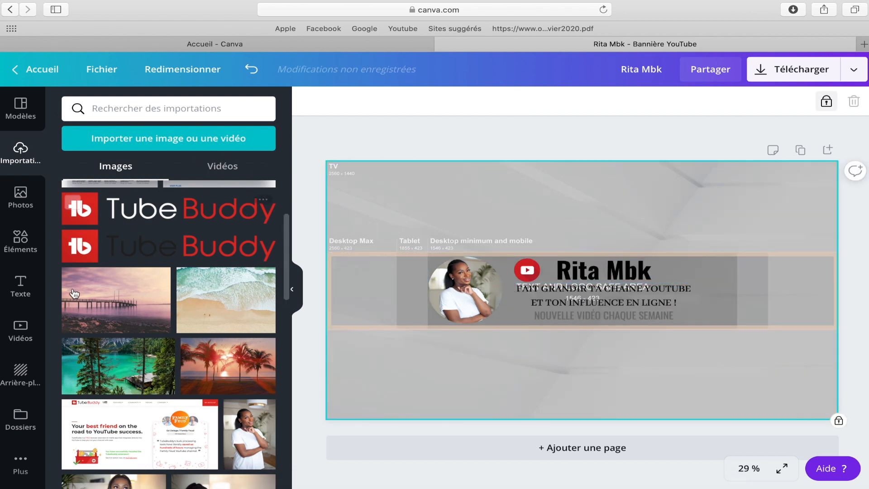
Add a circle from the Formes collection and color it with the palette's peach
click(20, 244)
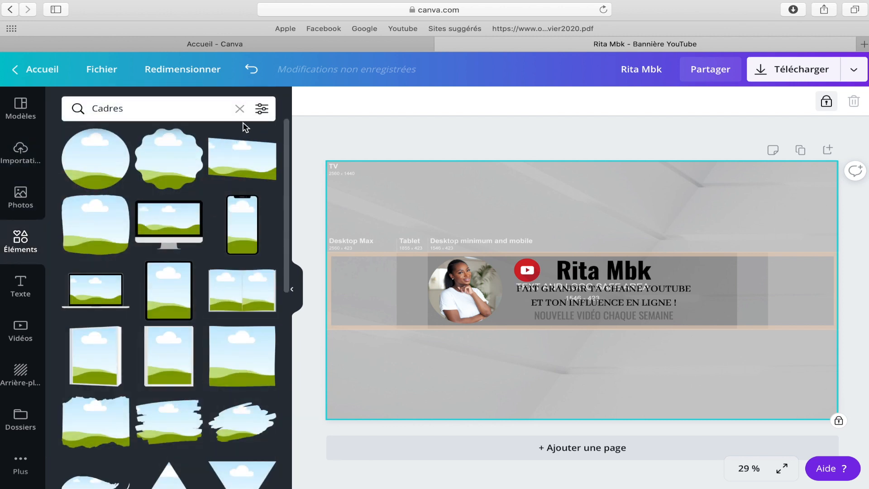
click(240, 109)
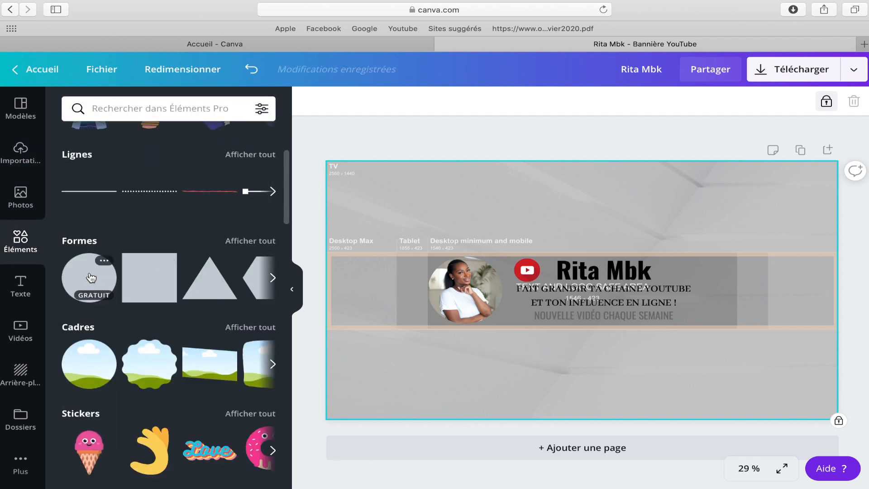
click(91, 278)
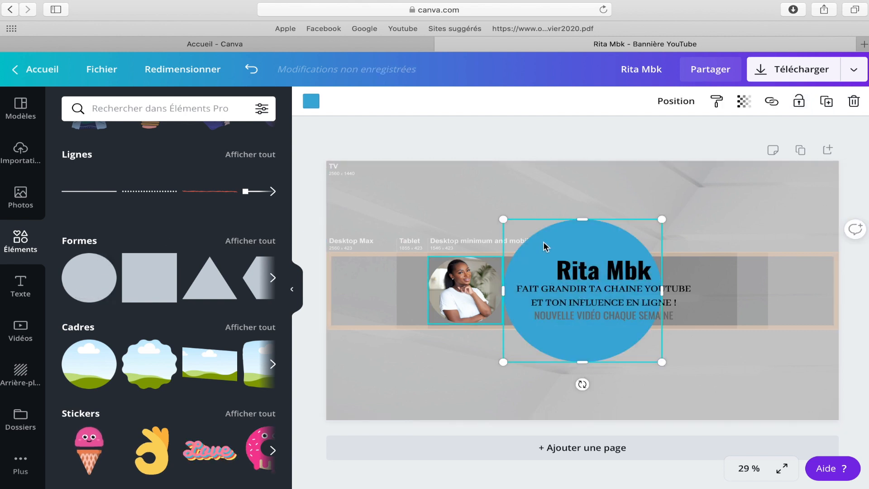
click(311, 101)
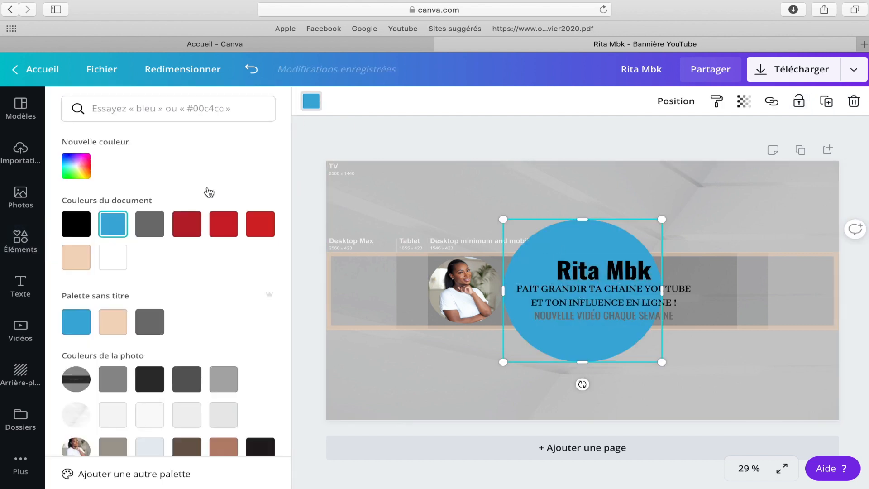
click(112, 333)
Shrink the peach circle to about the portrait's size and send it behind the portrait, offset slightly right as a rim
drag(503, 219, 588, 296)
drag(598, 352, 477, 314)
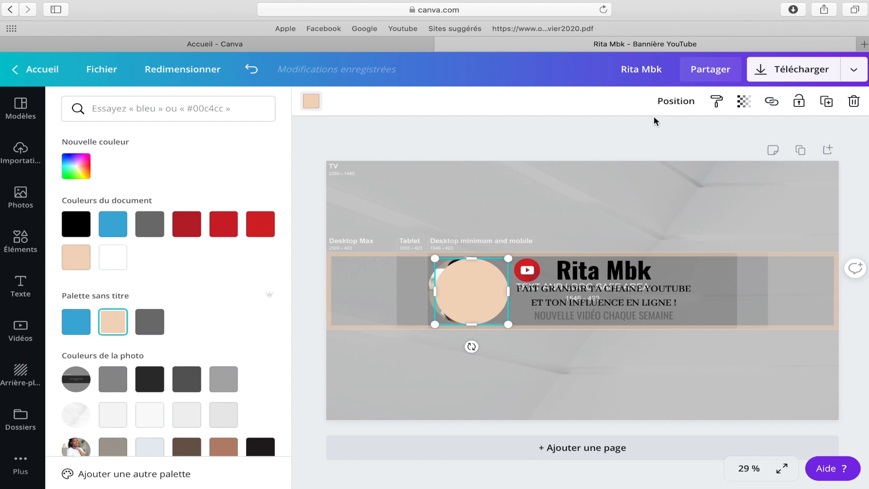
click(670, 101)
click(635, 138)
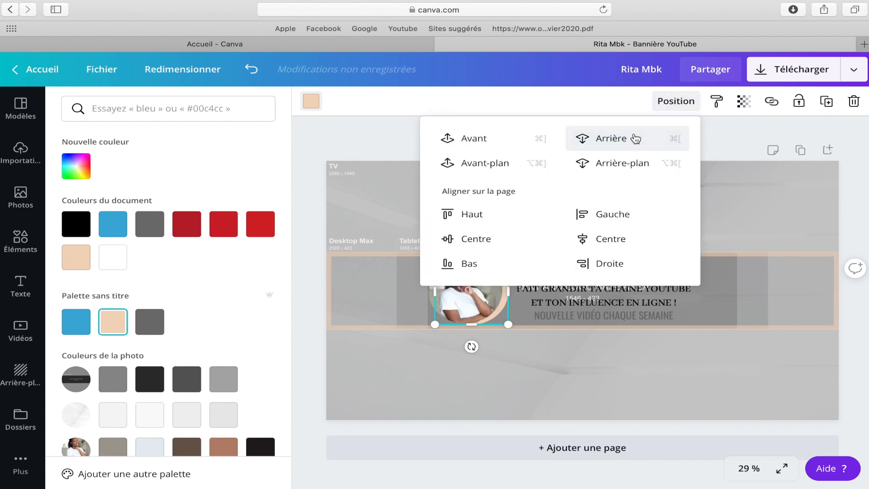
click(758, 189)
click(505, 298)
Unlock the background photo again and preview the peach-rimmed portrait with the background's opacity at 100
click(680, 191)
click(739, 109)
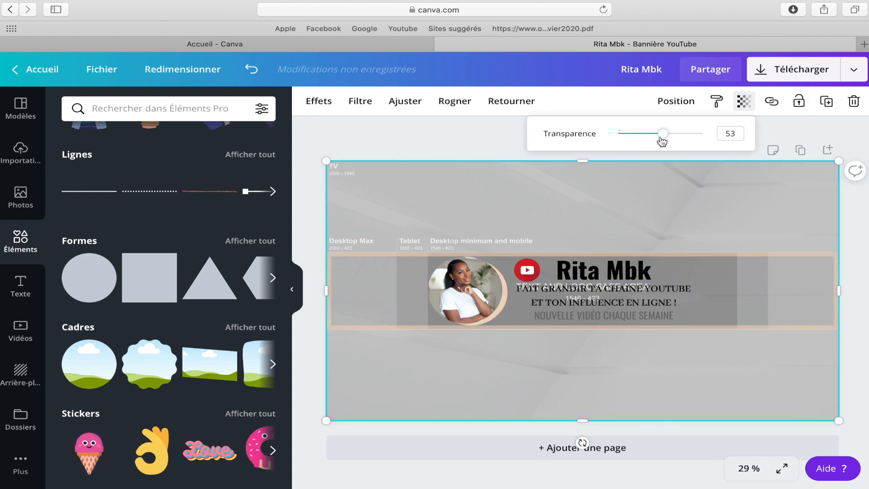
drag(688, 143, 726, 140)
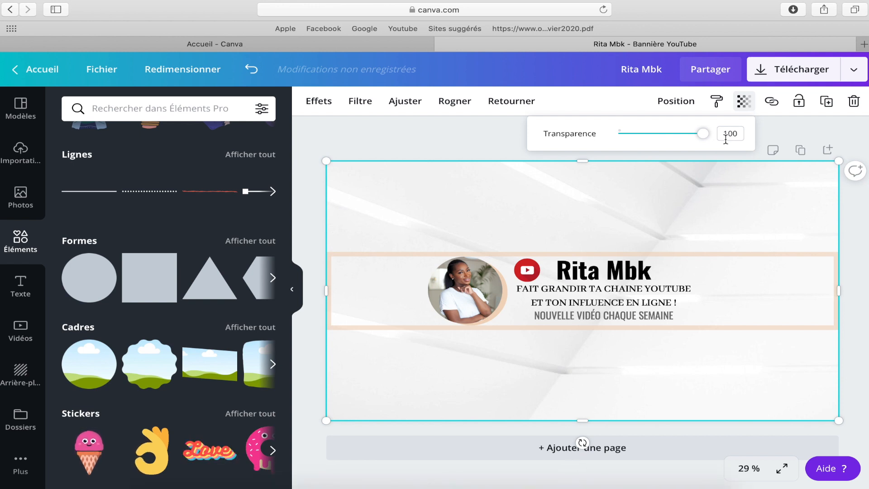
click(687, 209)
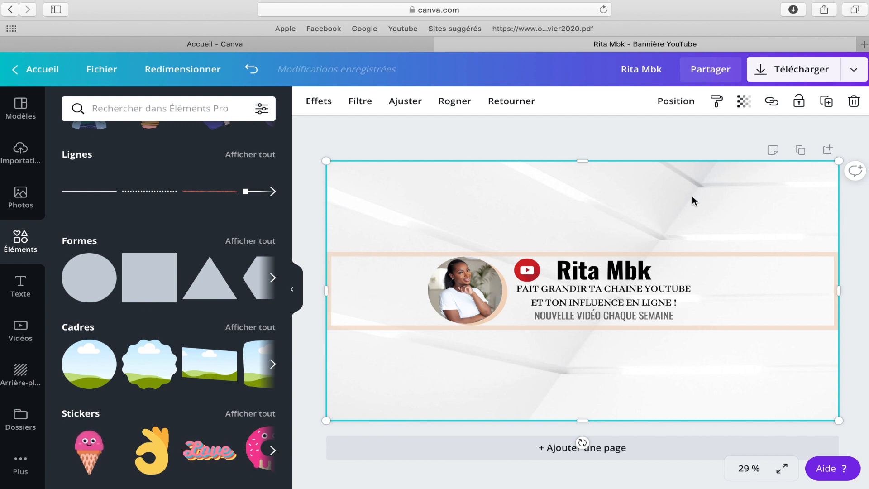
click(692, 196)
Add the pink and orange striped wave graphic from the Dégradés collection and place it over the portrait
scroll(178, 356, down, 10)
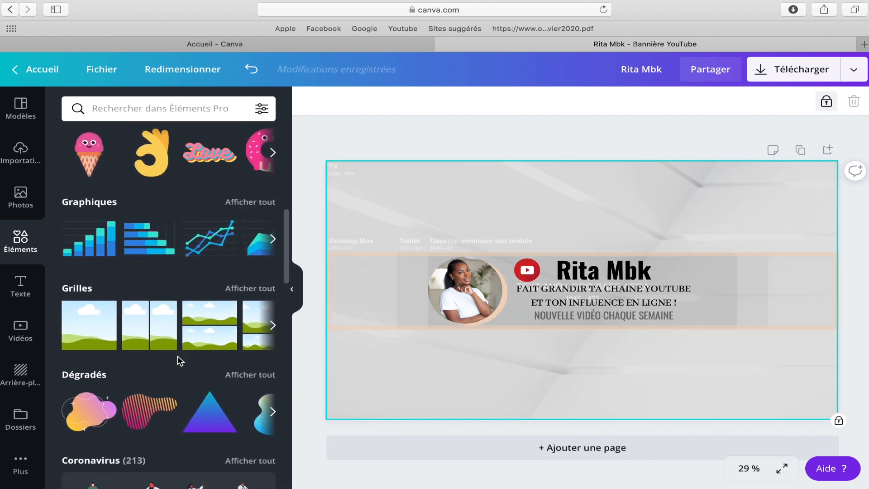
click(249, 334)
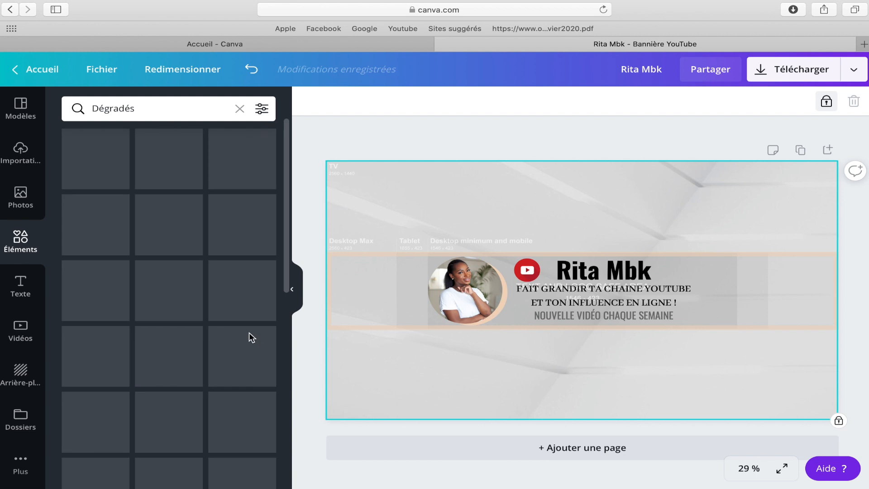
scroll(249, 332, down, 5)
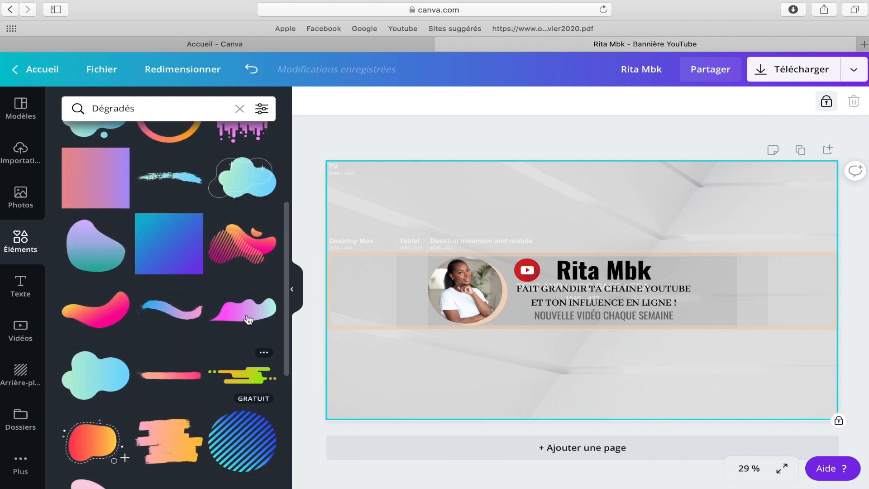
click(242, 247)
drag(514, 333, 425, 330)
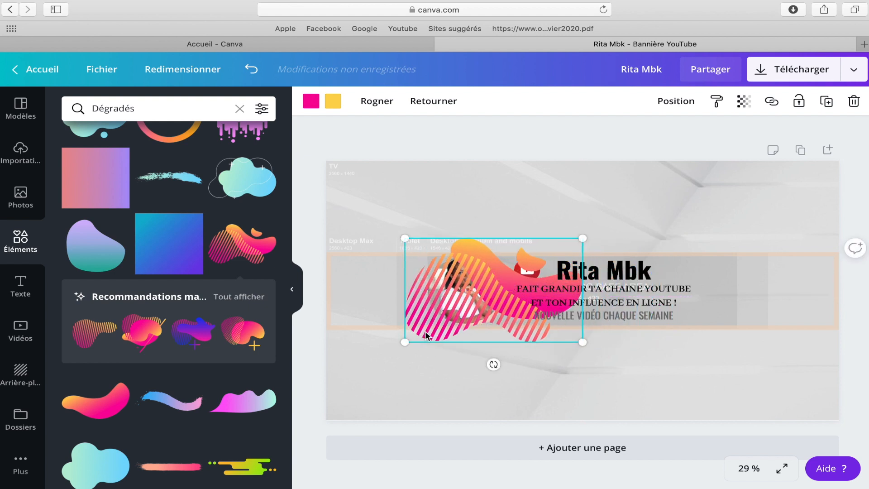
Recolor the wave graphic's gradient, replacing pink with the palette's peach and yellow with its blue
click(316, 111)
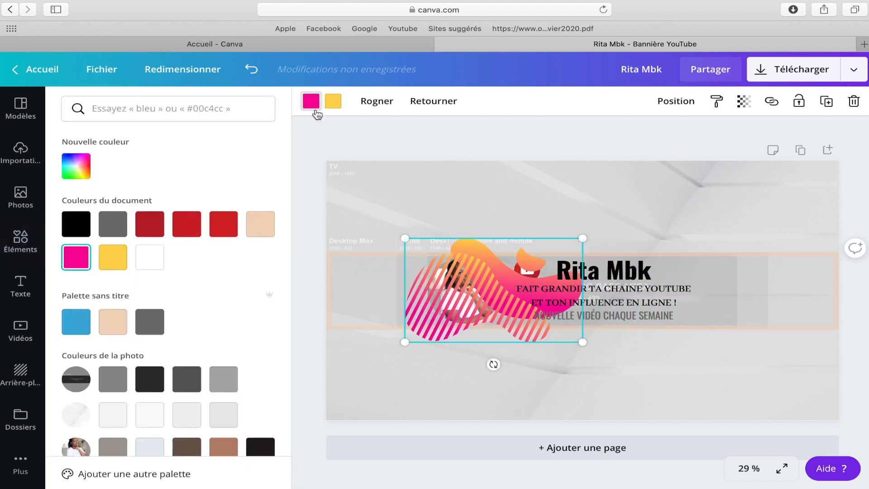
click(114, 324)
click(333, 101)
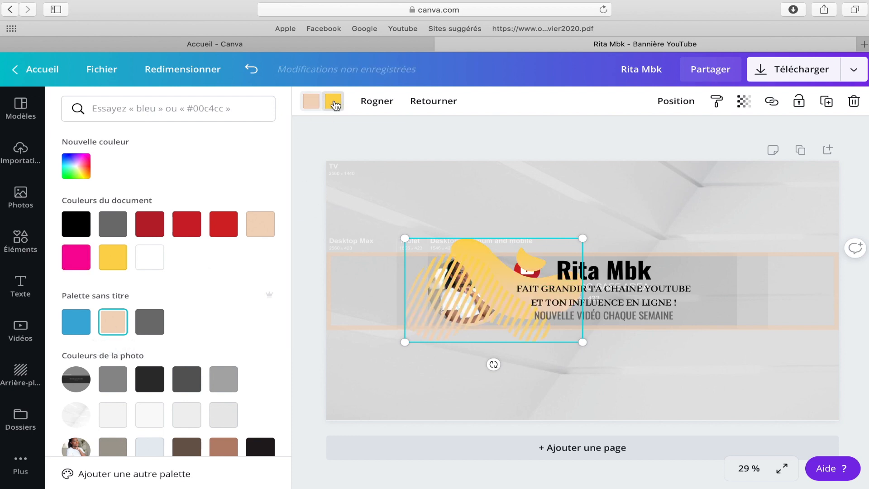
click(77, 329)
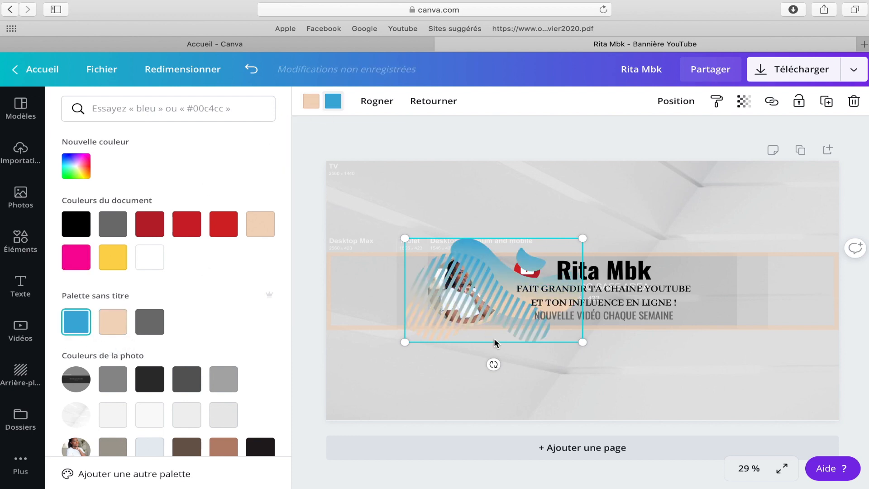
Shift the wave graphic left and rotate it roughly upside down so its striped part surrounds the portrait
drag(509, 252, 454, 254)
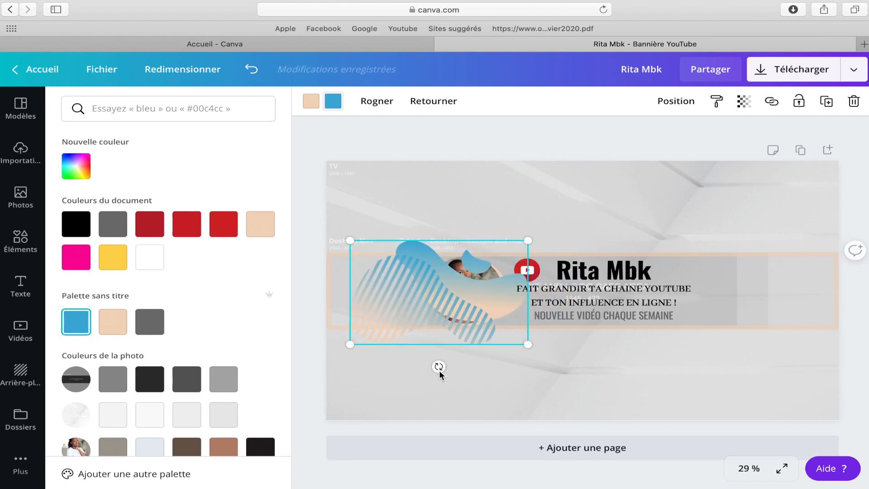
drag(438, 366, 442, 269)
drag(446, 326, 441, 329)
drag(509, 353, 481, 337)
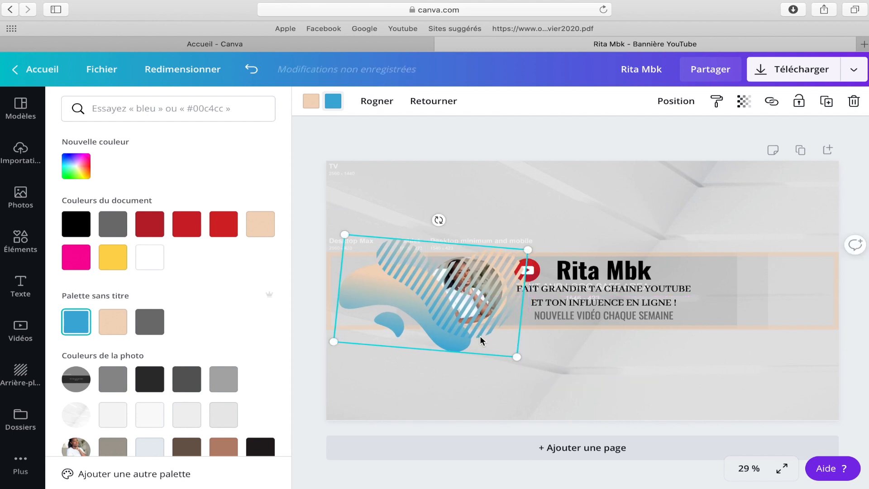
Send the wave graphic behind the portrait and set its opacity to 72
click(676, 101)
click(656, 139)
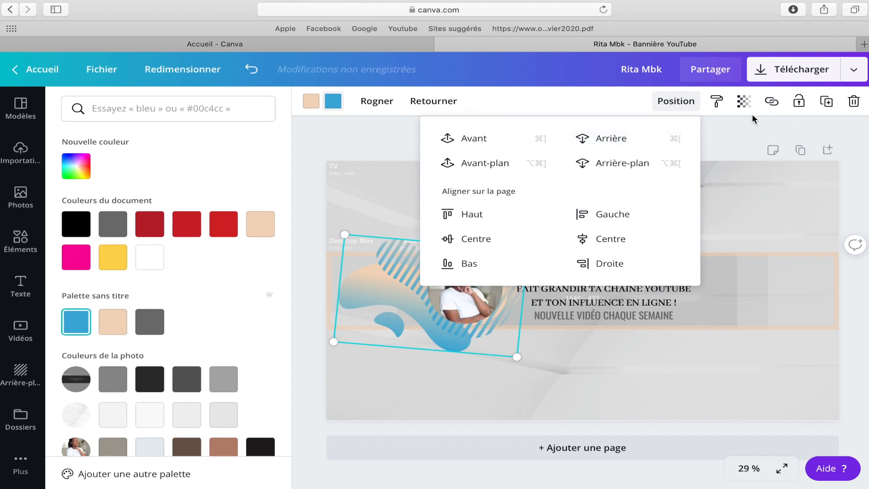
click(743, 101)
drag(702, 139, 681, 144)
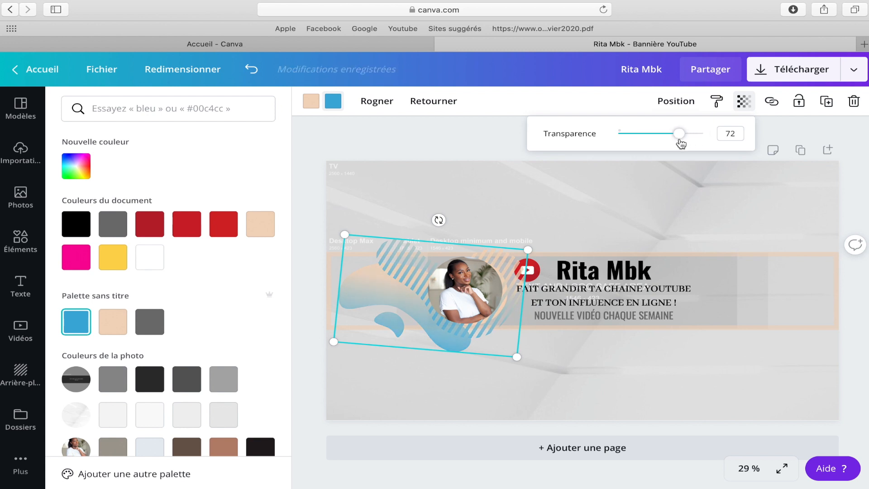
Unlock the background photo, set its opacity to 100 to hide the size guide, and lock it again
click(711, 215)
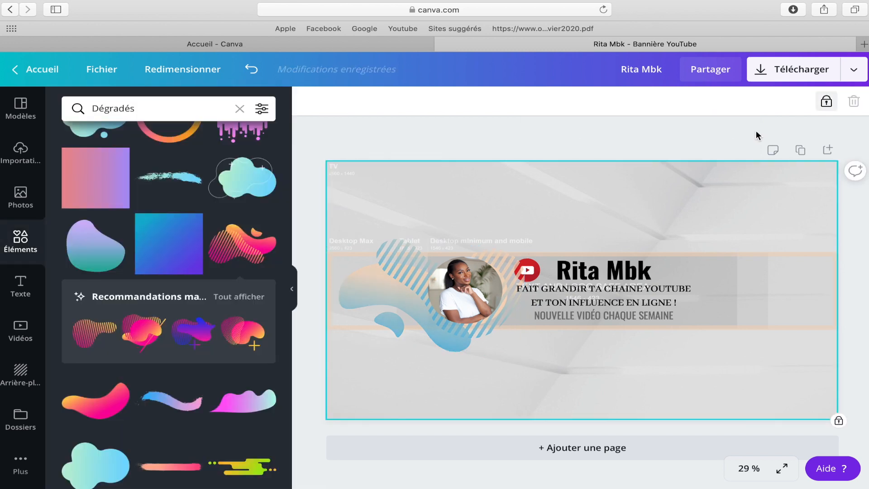
click(826, 101)
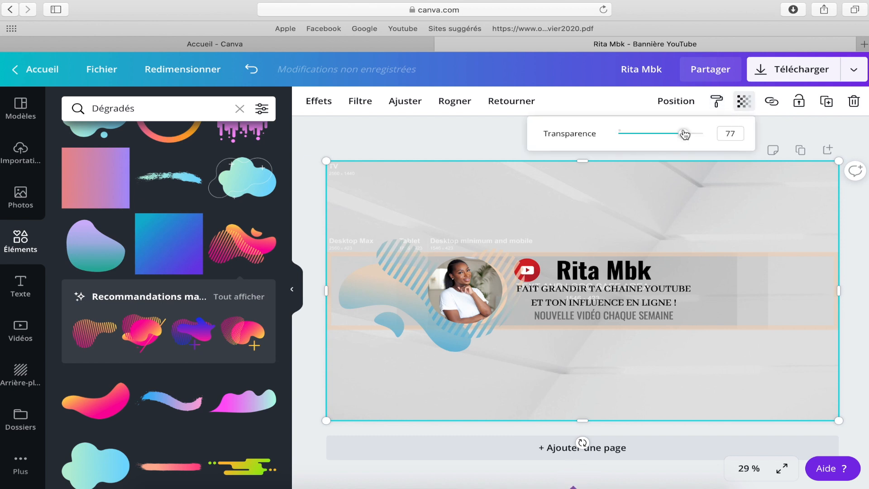
drag(683, 134, 739, 132)
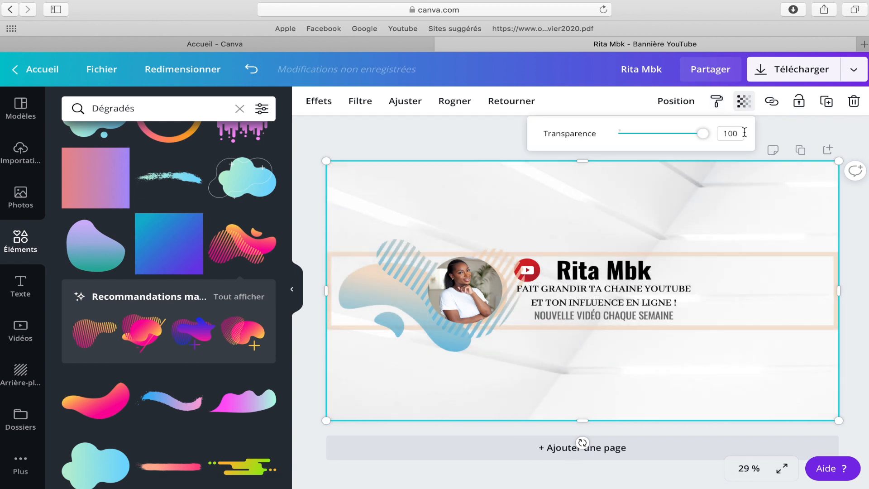
click(800, 101)
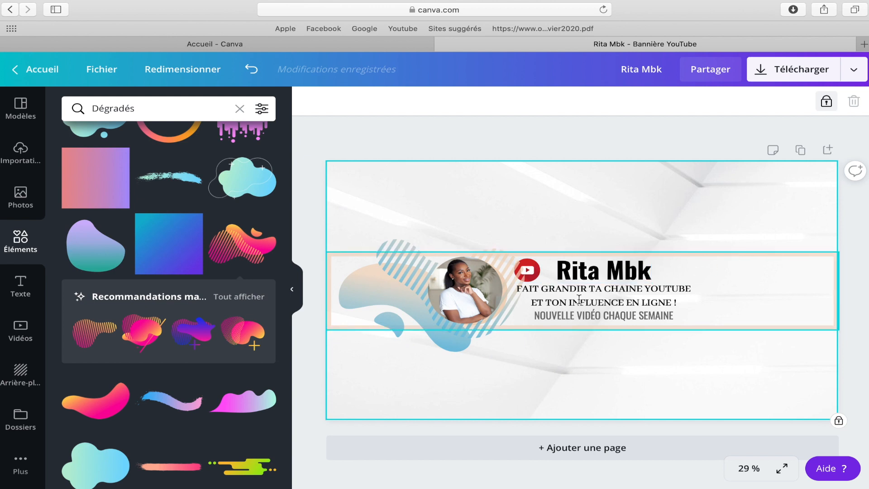
Send the wave graphic further back in the layer order
click(514, 266)
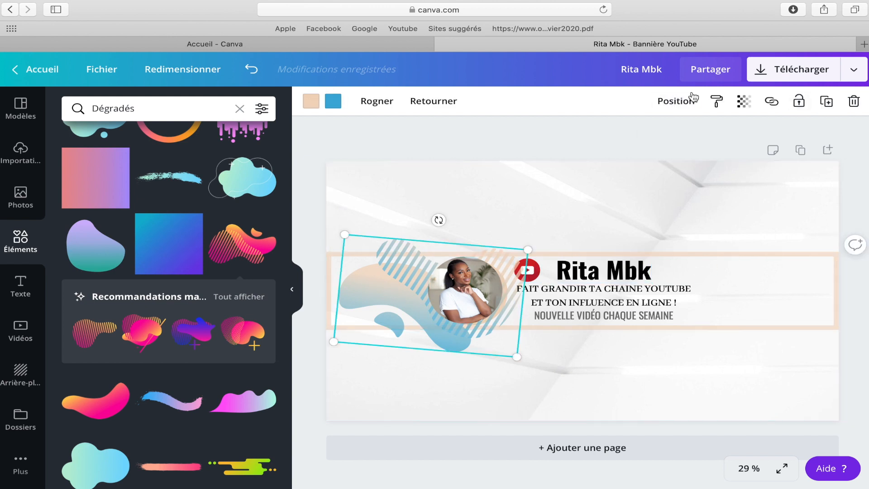
click(676, 101)
click(610, 138)
click(762, 180)
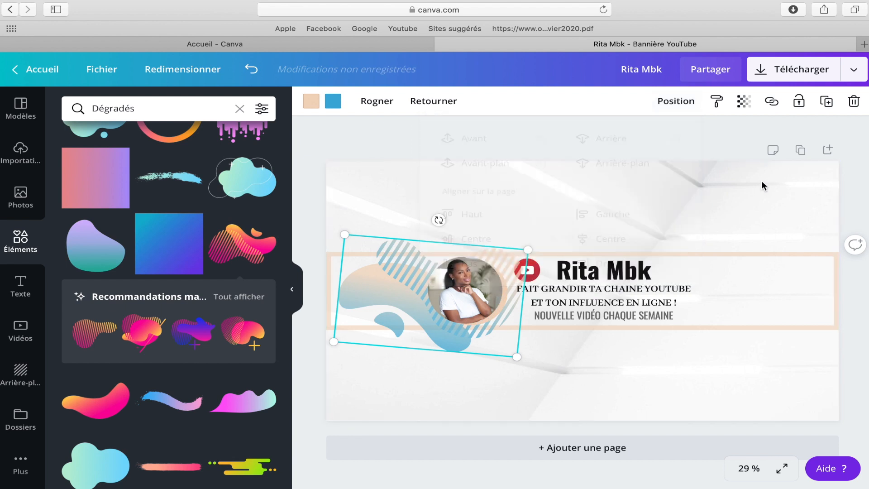
Move the wave graphic one more layer backward so it sits behind the YouTube logo, and deselect it
click(672, 102)
click(667, 135)
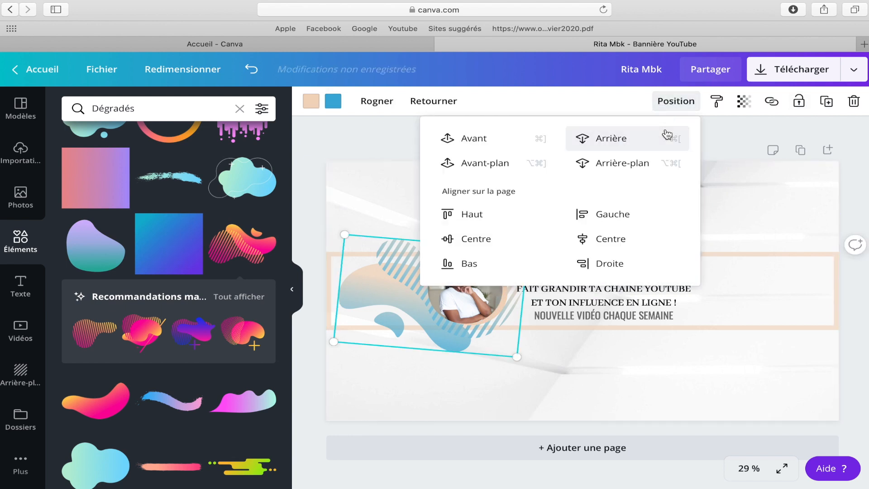
click(735, 151)
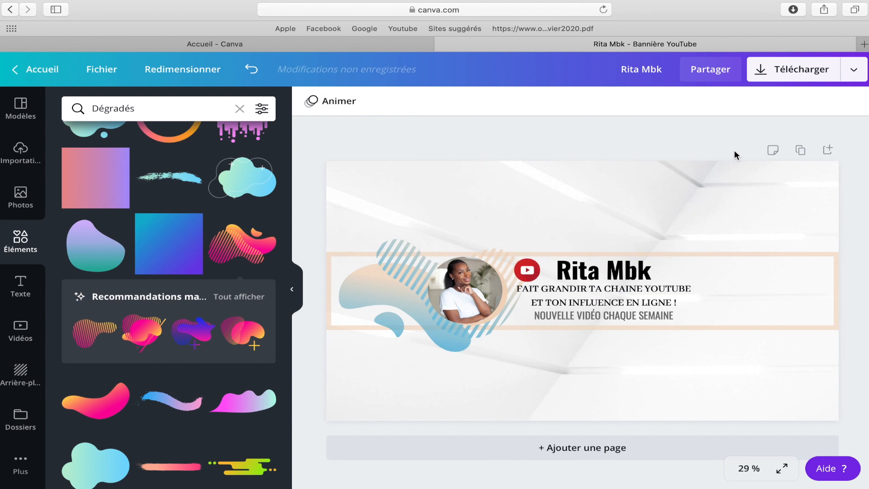
Unlock the background photo, lower its opacity to reveal the size guide underneath, and lock it again
click(589, 326)
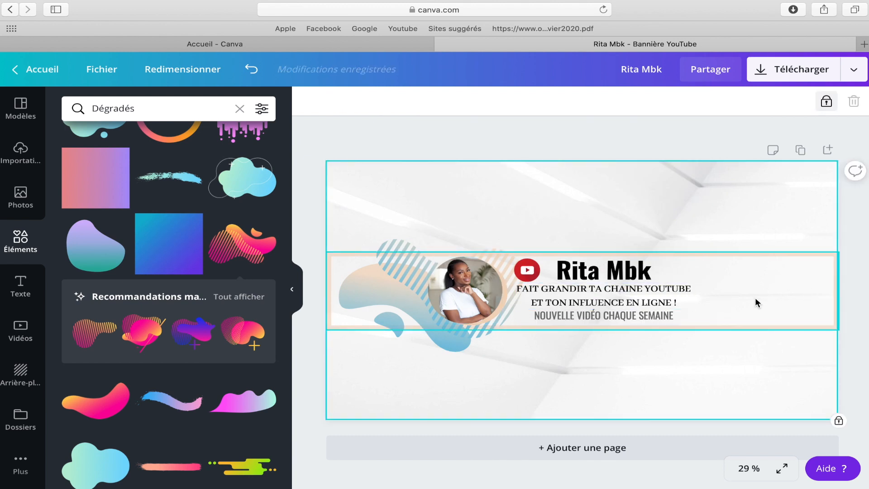
click(827, 101)
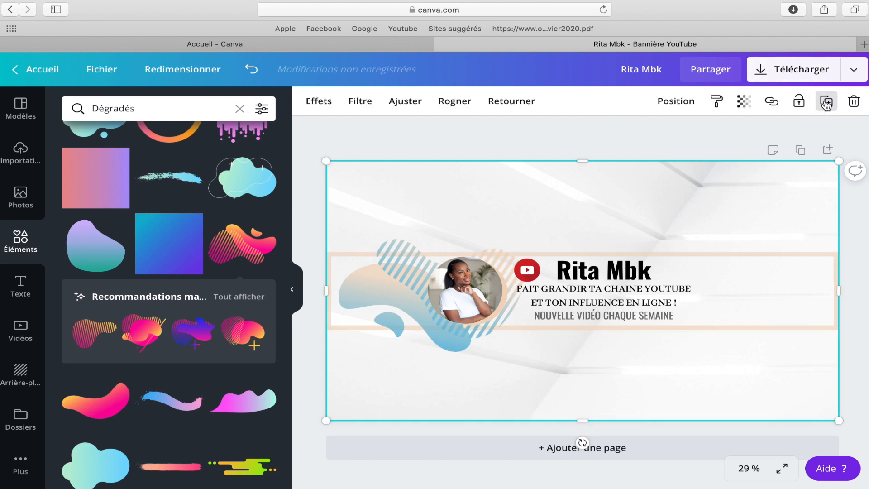
click(748, 106)
drag(704, 138, 661, 143)
click(801, 293)
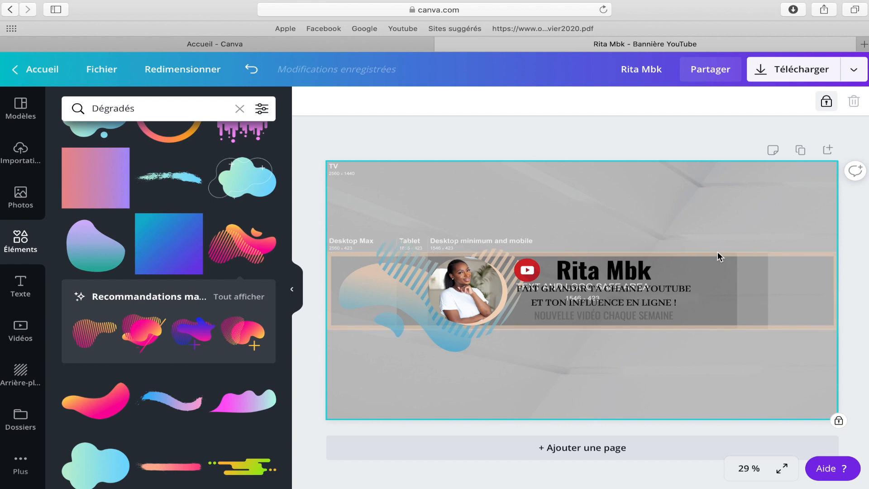
Insert the smartphone frame from the Cadres collection, shrink it, and place it at the far right end inside the peach outline
click(240, 109)
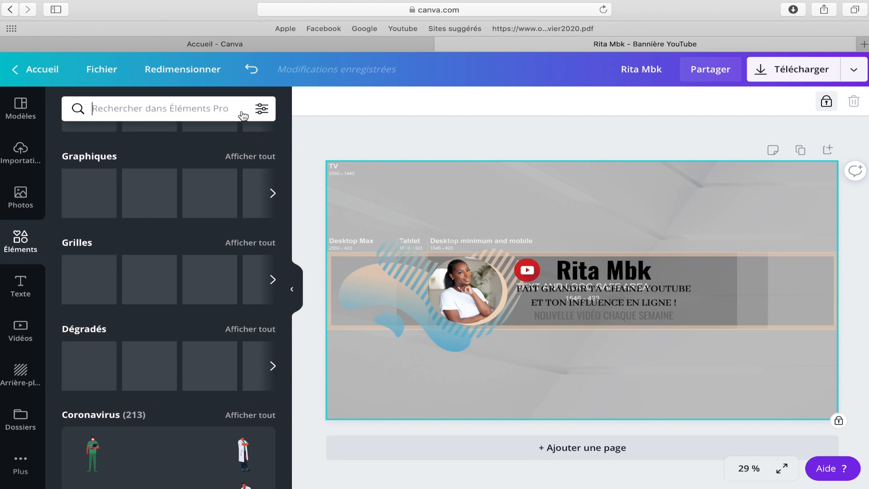
scroll(226, 276, up, 5)
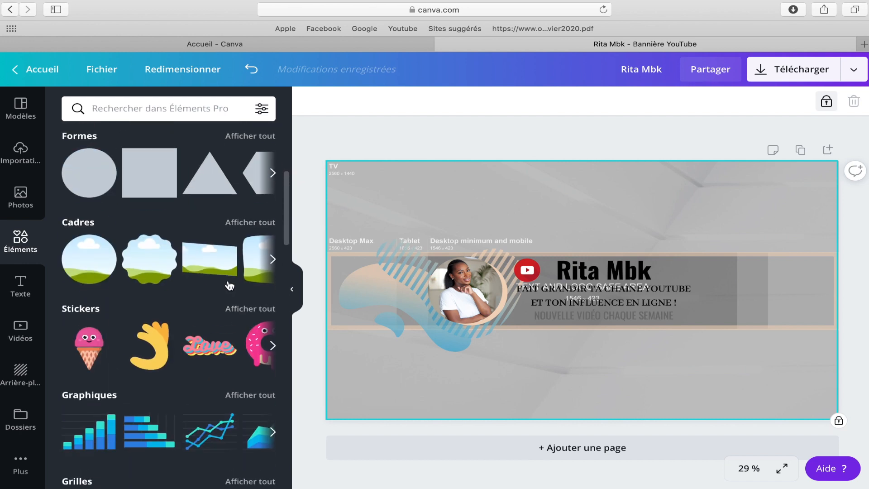
click(252, 231)
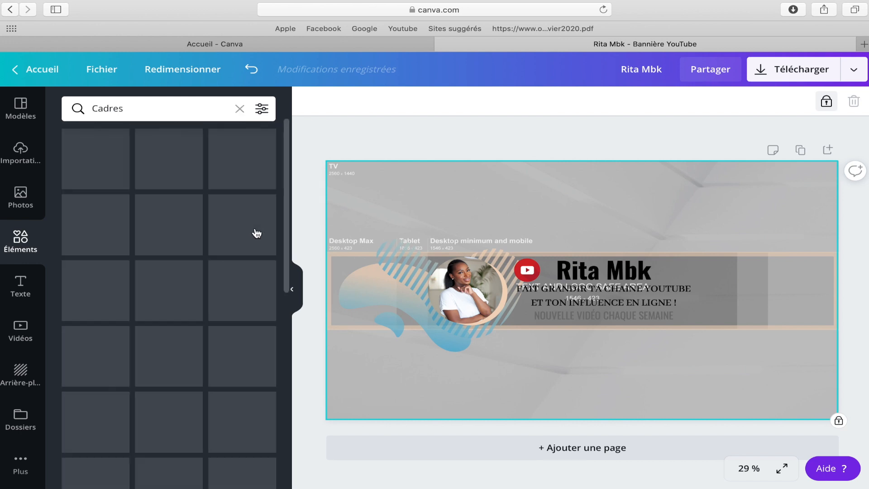
click(234, 237)
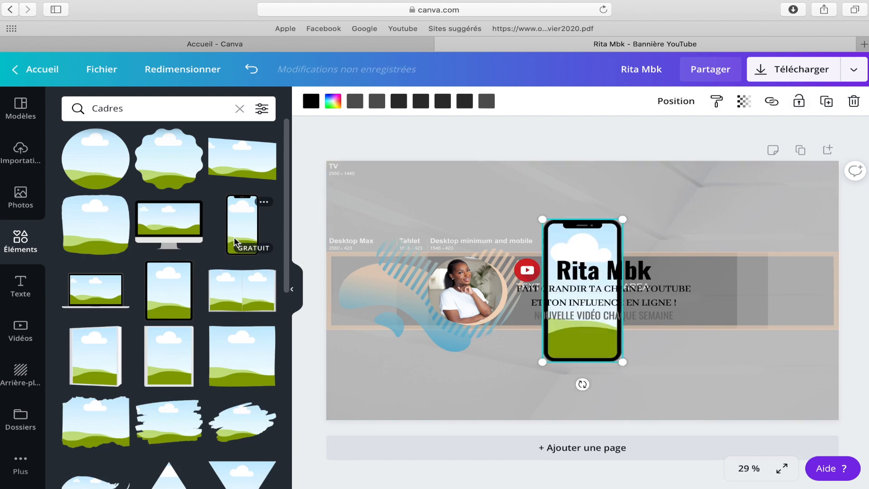
drag(558, 211, 745, 240)
drag(732, 392, 800, 290)
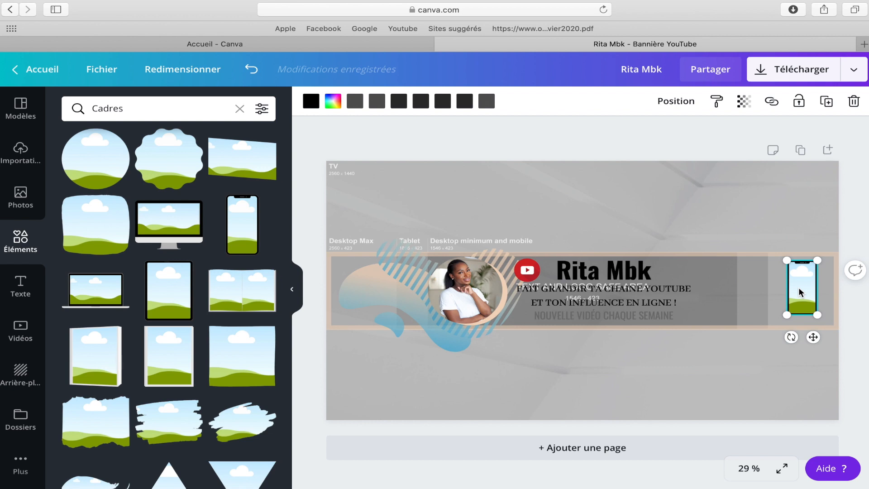
Search the elements for "FLÈCHE", add the thick curved brush-style arrow, and colour it black
click(240, 108)
text(FLÈCHE)
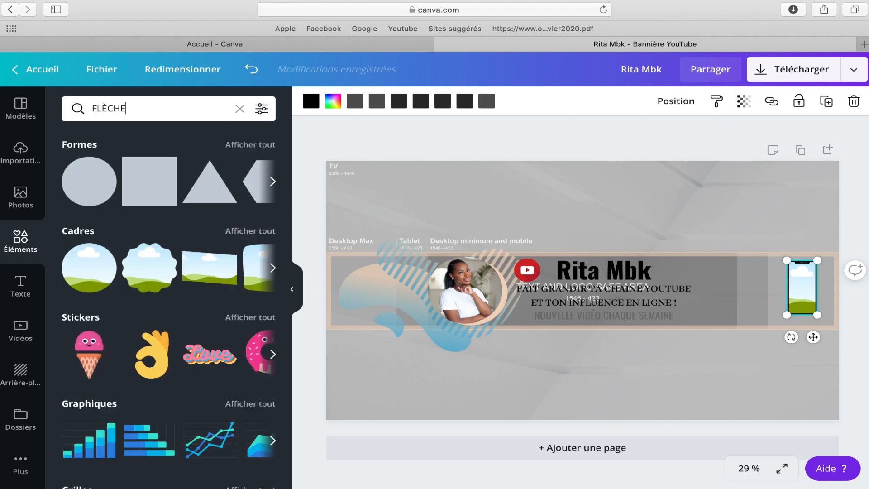
key(Return)
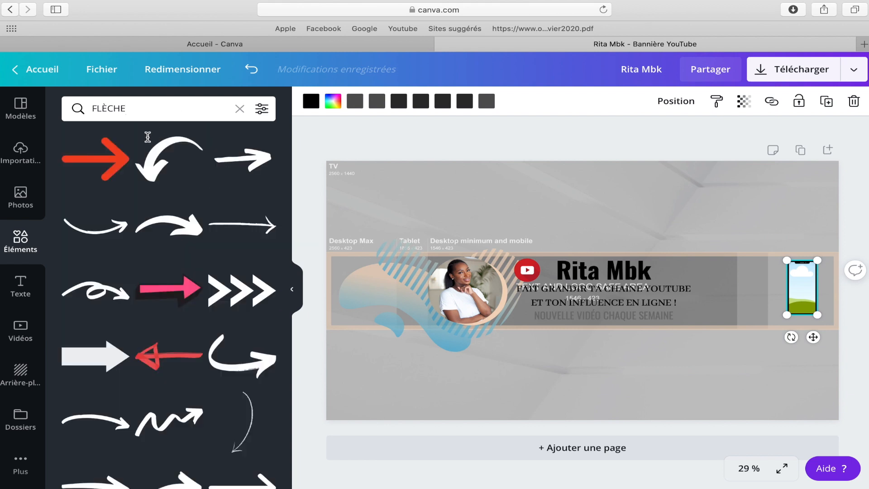
click(169, 159)
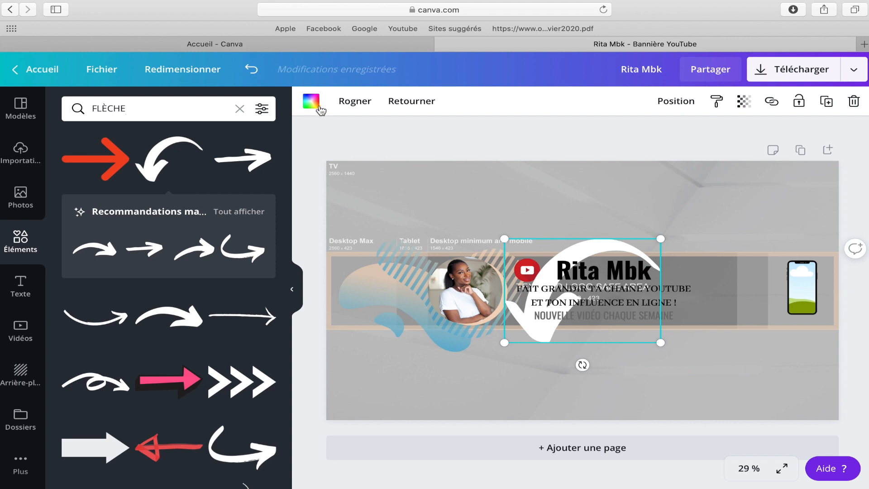
click(319, 109)
click(77, 226)
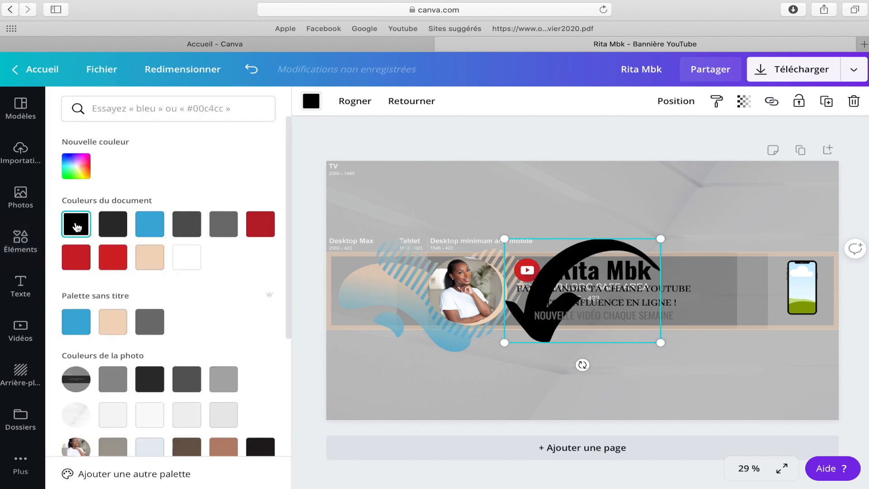
Flip the arrow horizontally, shrink and rotate it, and place it against the phone's lower right side, pointing down
click(413, 102)
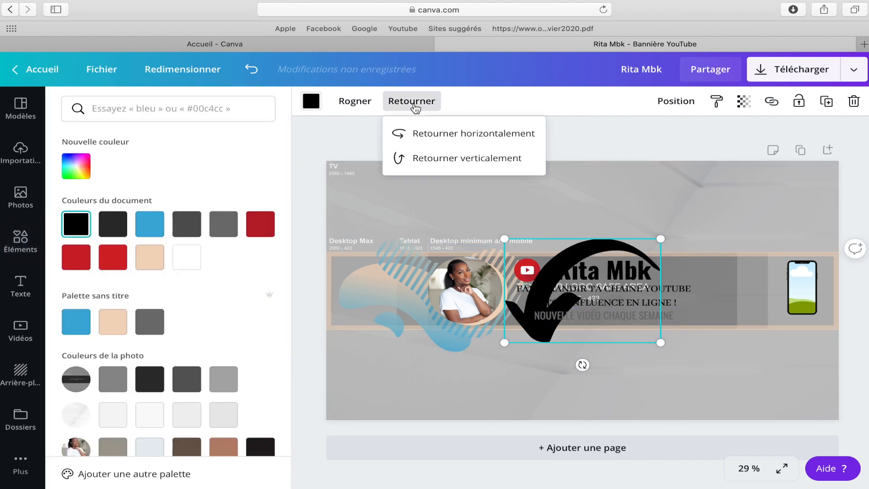
click(475, 138)
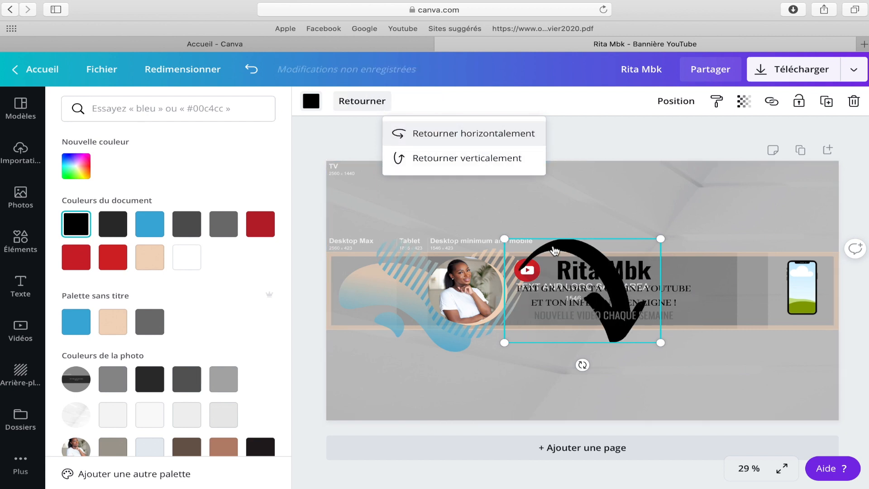
drag(607, 334, 746, 345)
drag(803, 355, 833, 324)
drag(792, 349, 743, 335)
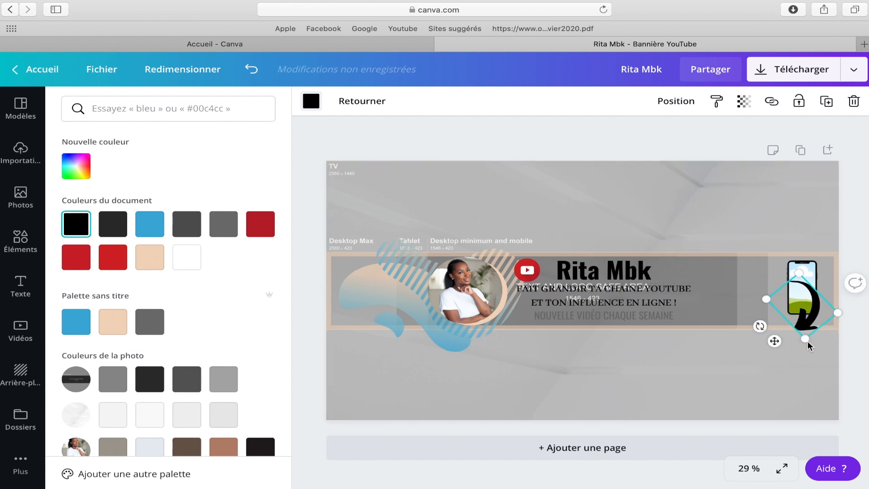
drag(807, 320, 823, 301)
click(806, 366)
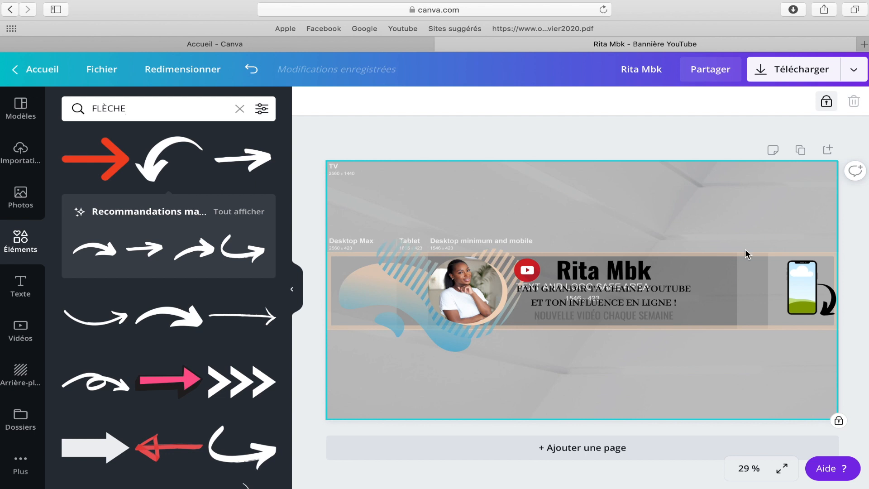
Fill the smartphone frame with the uploaded social media profile screenshot
click(30, 161)
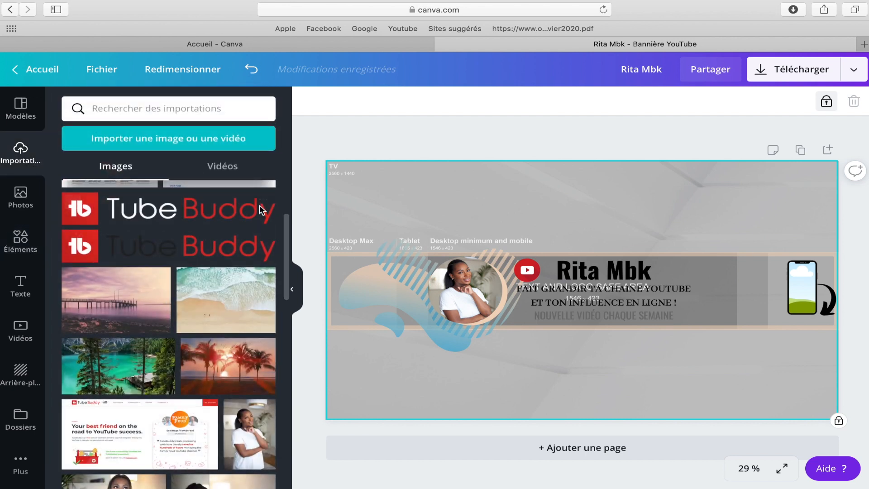
scroll(247, 348, down, 10)
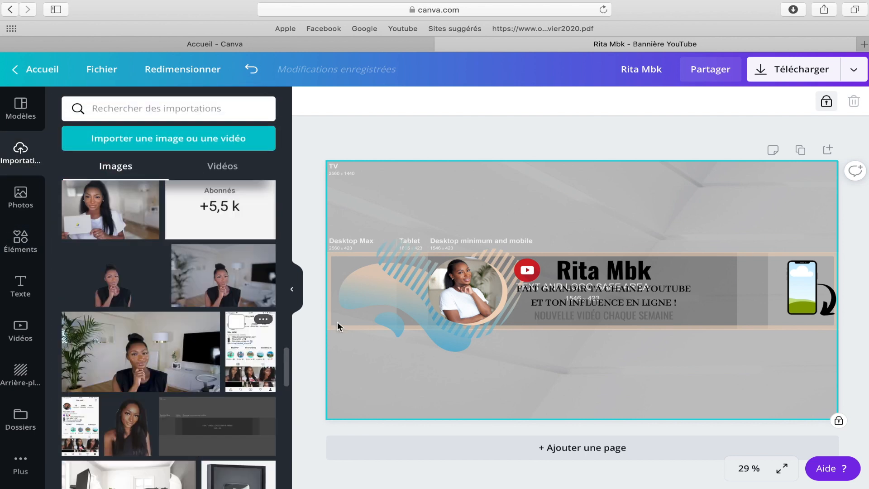
drag(797, 291, 799, 297)
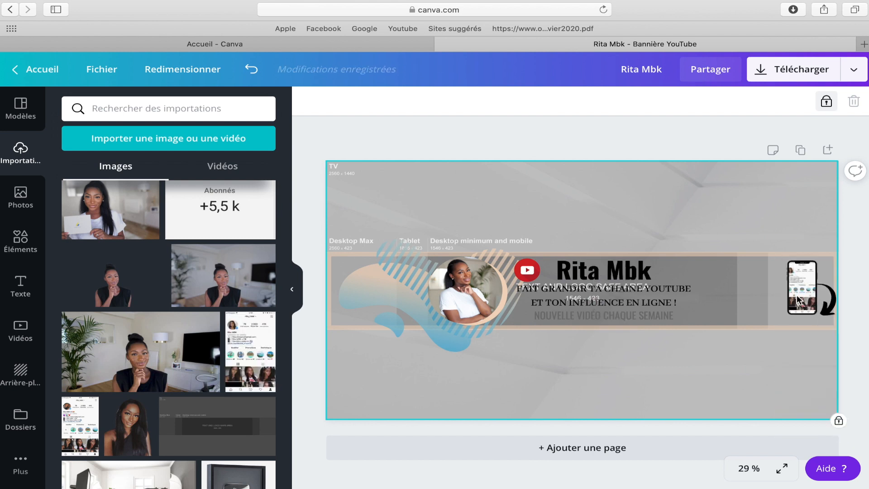
Restore the background photo's opacity to 100 to hide the size guide and lock the photo
click(797, 294)
click(744, 101)
drag(647, 136, 716, 137)
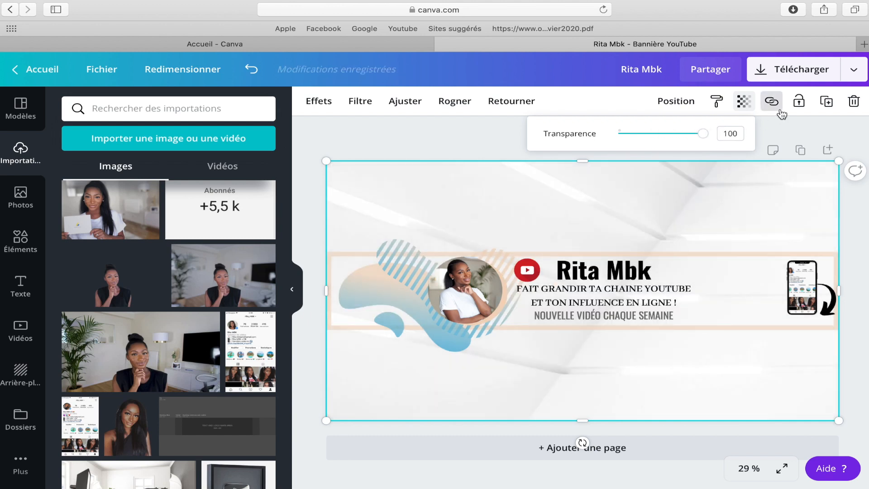
click(799, 102)
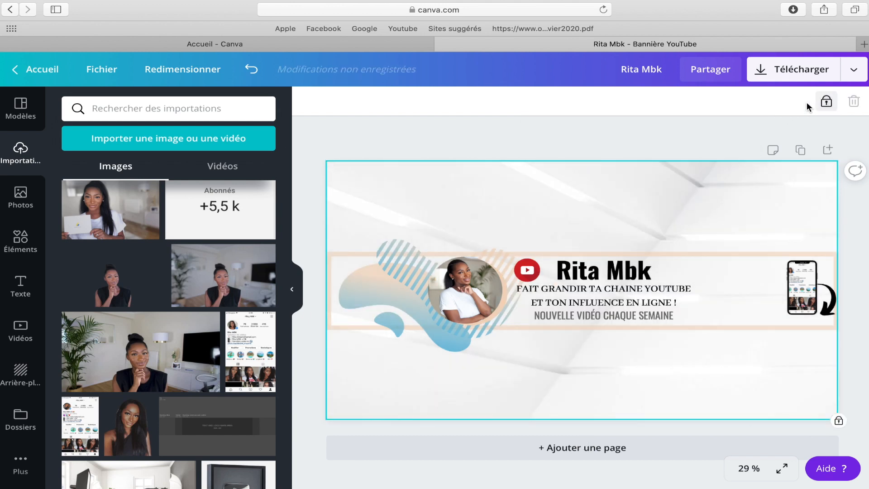